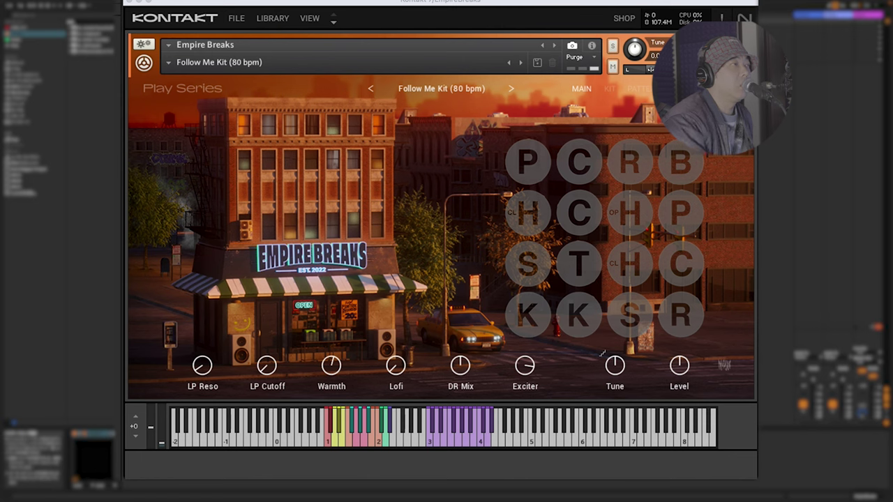
Audition the Follow Me Kit's main pattern on key C3 and its individual drum sounds from C1 upward.
click(430, 443)
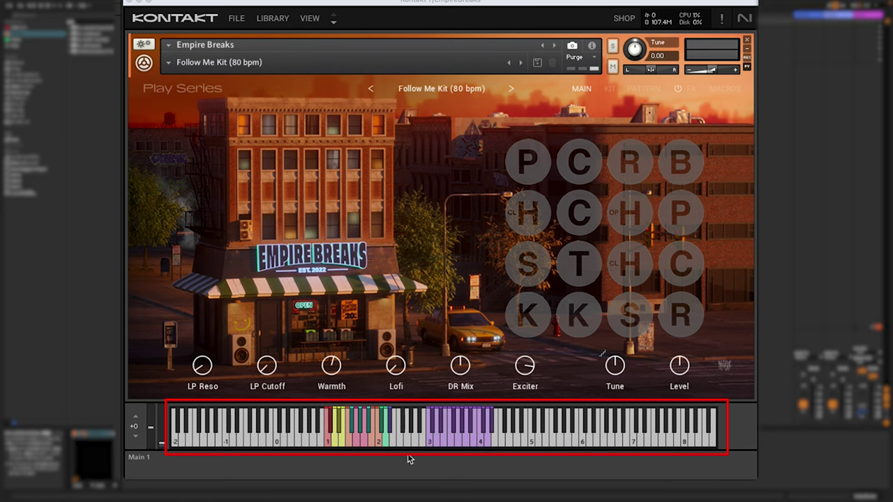
click(329, 443)
click(334, 442)
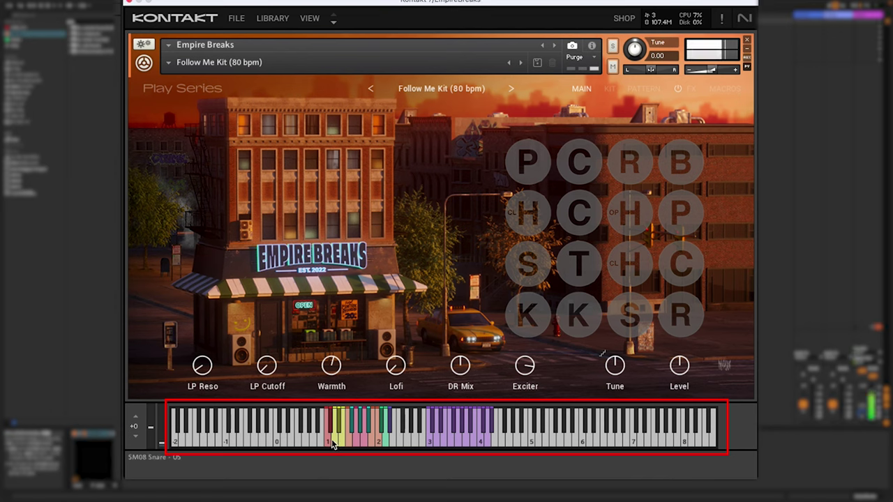
click(336, 440)
click(350, 440)
click(354, 441)
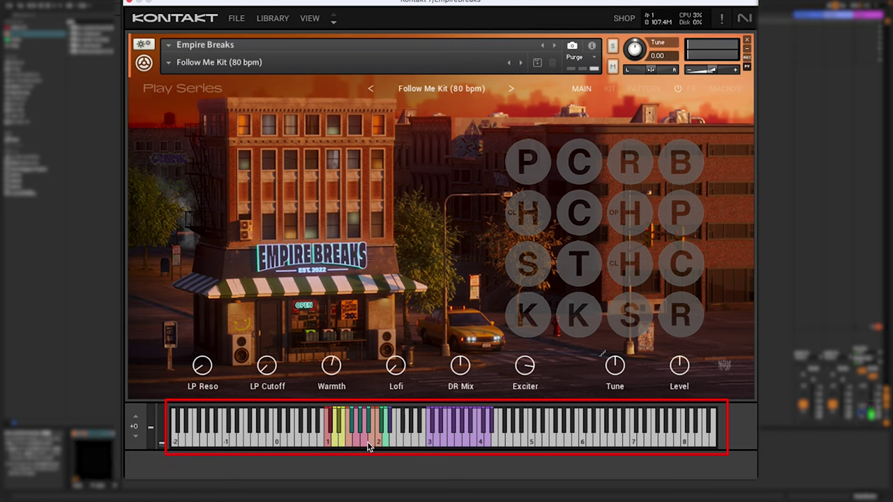
click(370, 444)
Replace the Bamboo kick pad's sample with HL Kick in the kit editor and play the pad to check it.
click(611, 90)
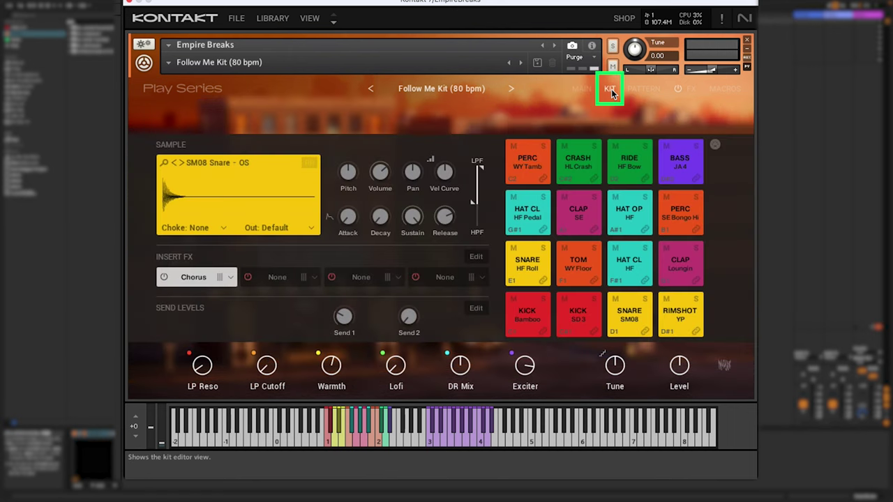
click(527, 317)
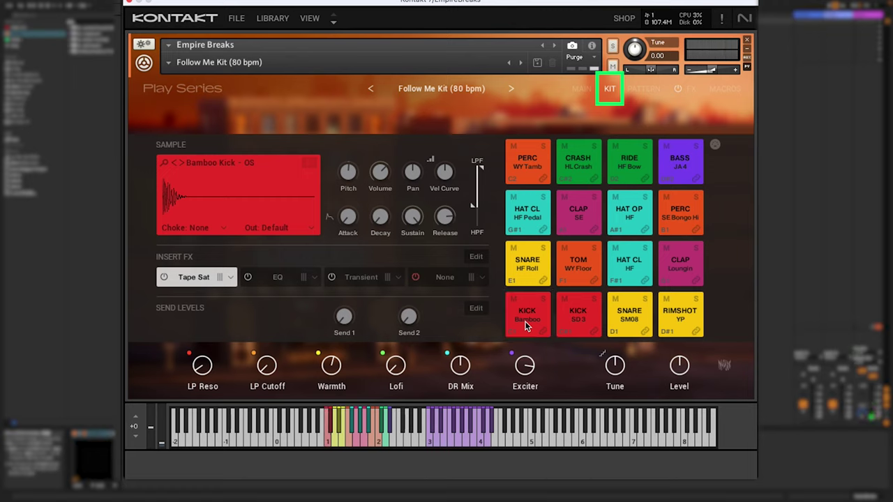
double_click(526, 326)
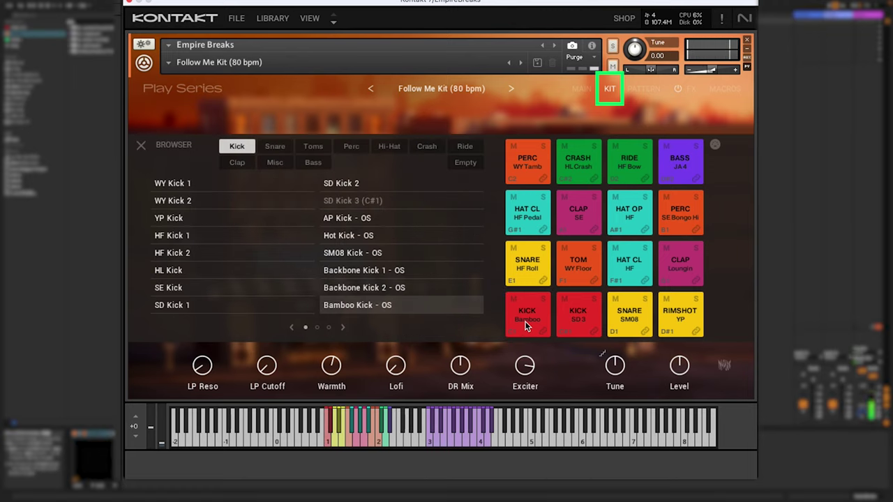
click(220, 233)
click(206, 255)
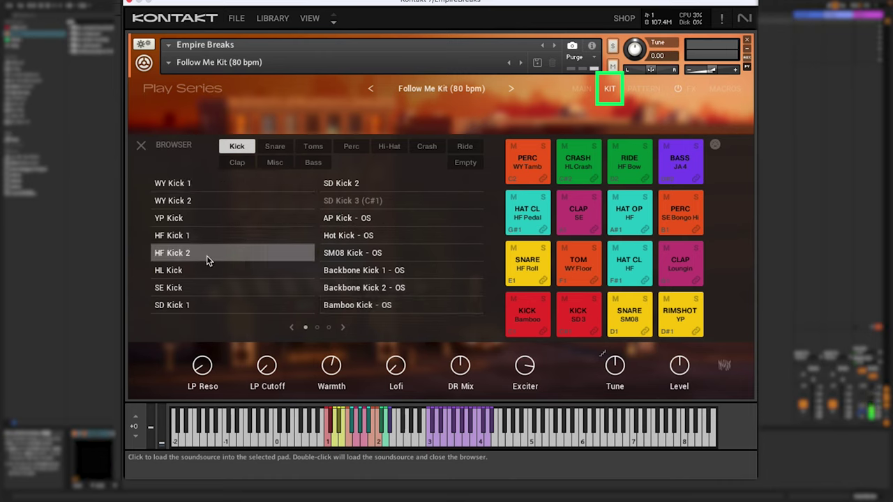
click(208, 269)
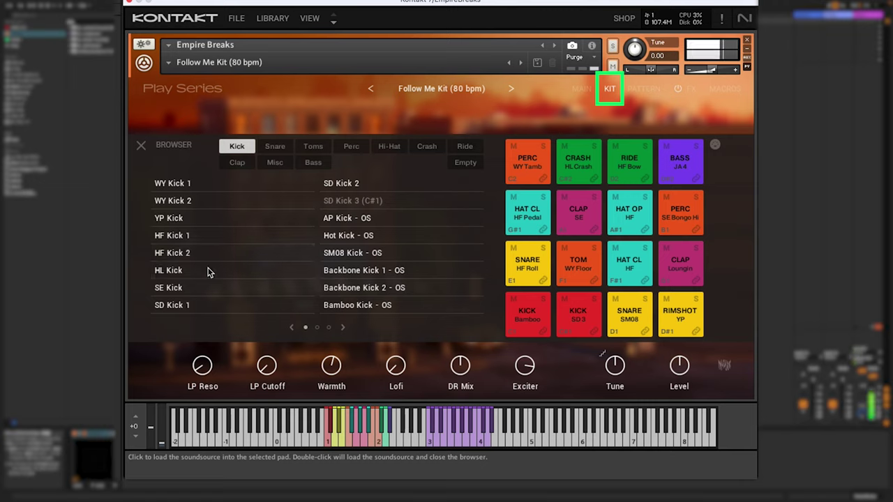
double_click(209, 273)
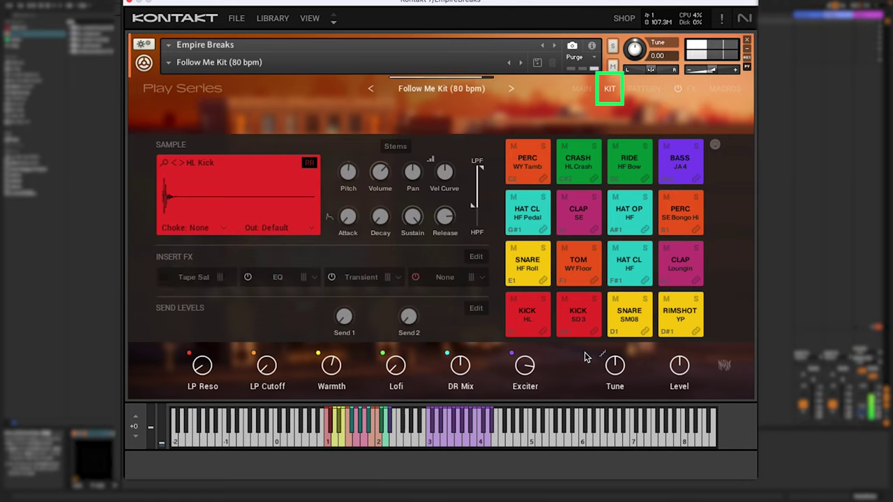
click(528, 325)
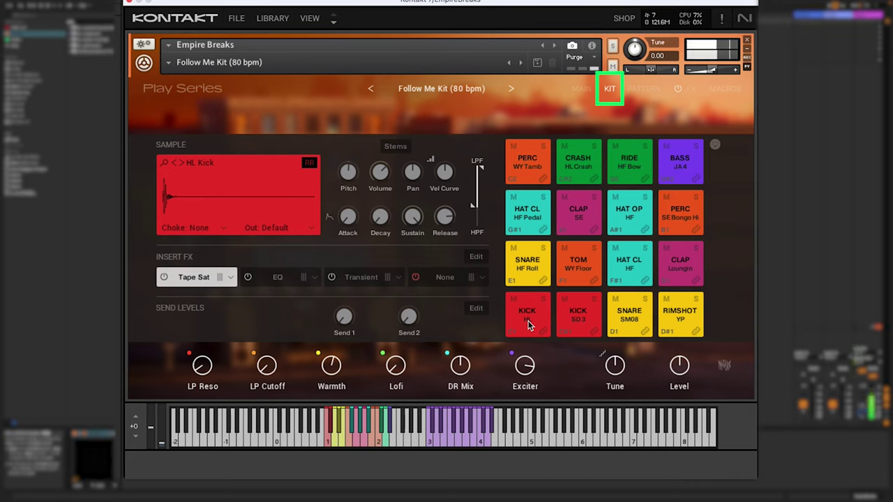
click(528, 325)
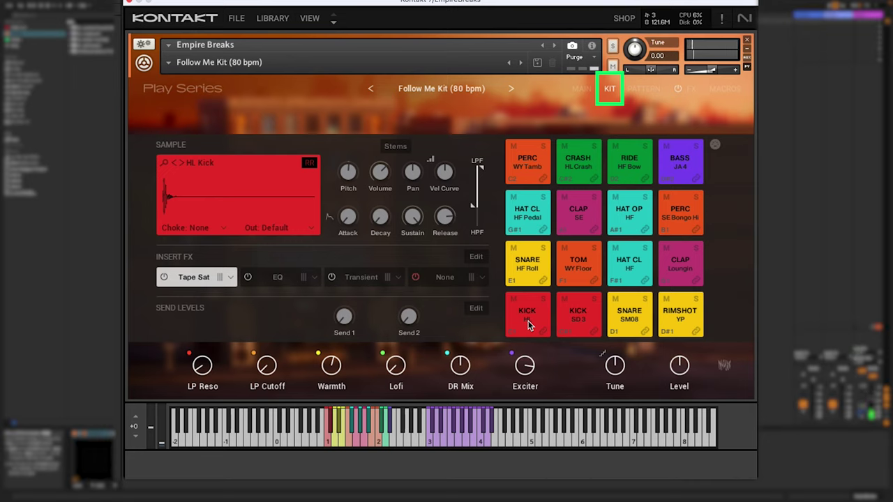
Audition alternative snare samples for the SM08 snare pad, then reload SM08 Snare - OS and play the pad.
click(630, 325)
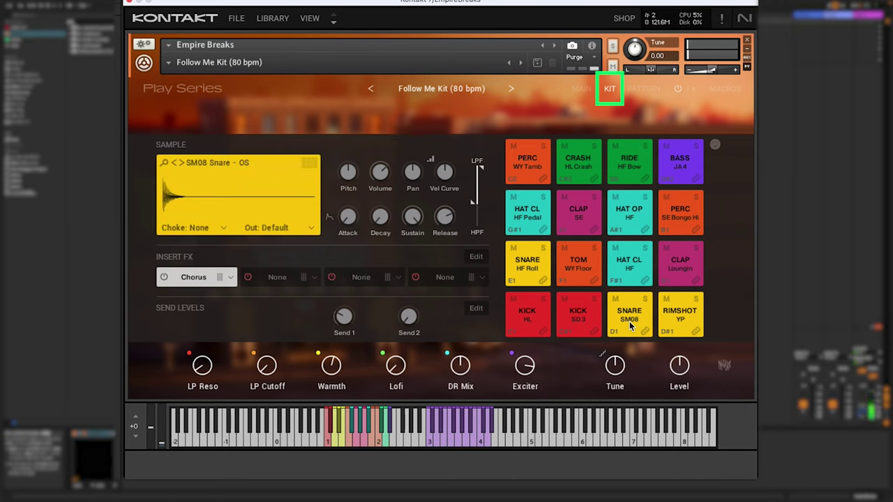
click(630, 325)
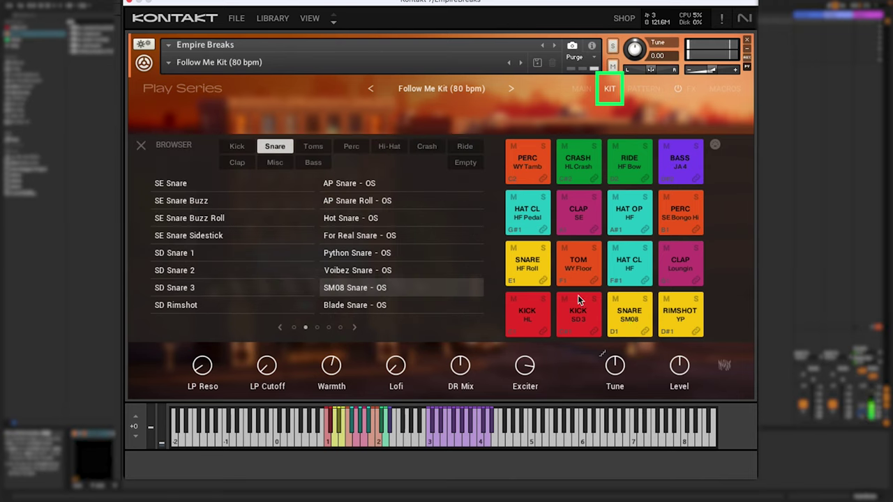
click(348, 199)
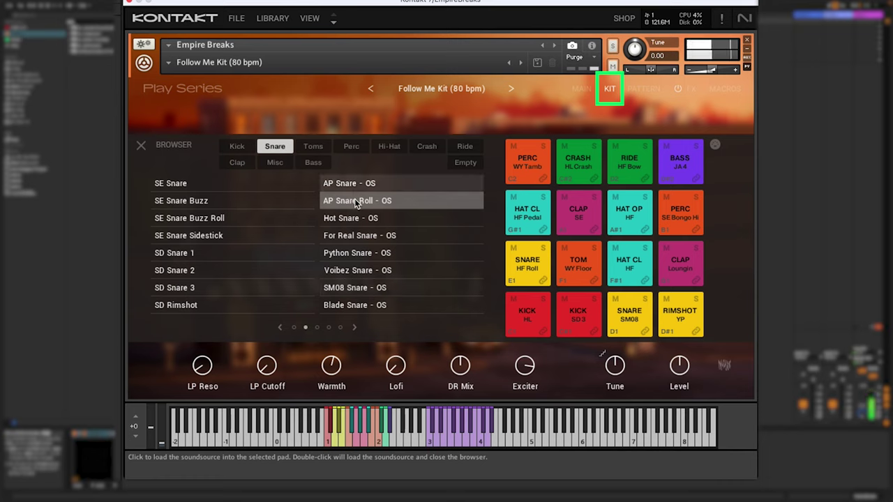
click(361, 222)
click(363, 235)
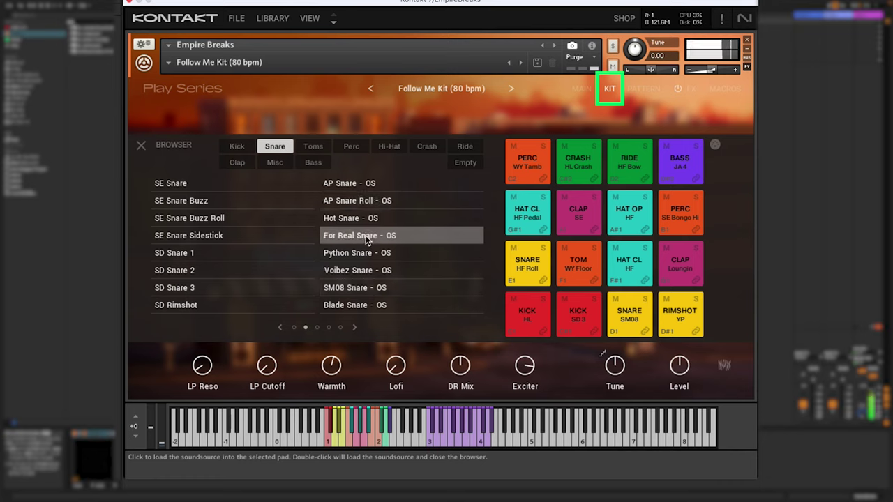
click(365, 253)
click(370, 277)
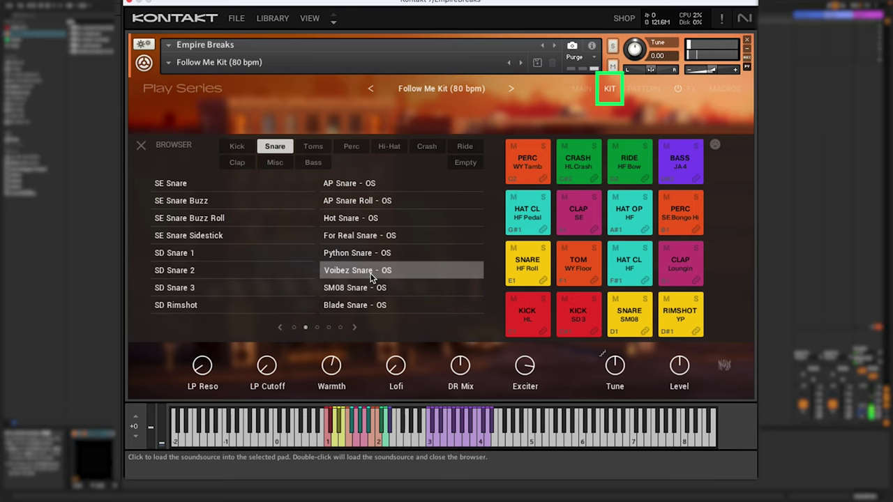
click(369, 293)
double_click(369, 293)
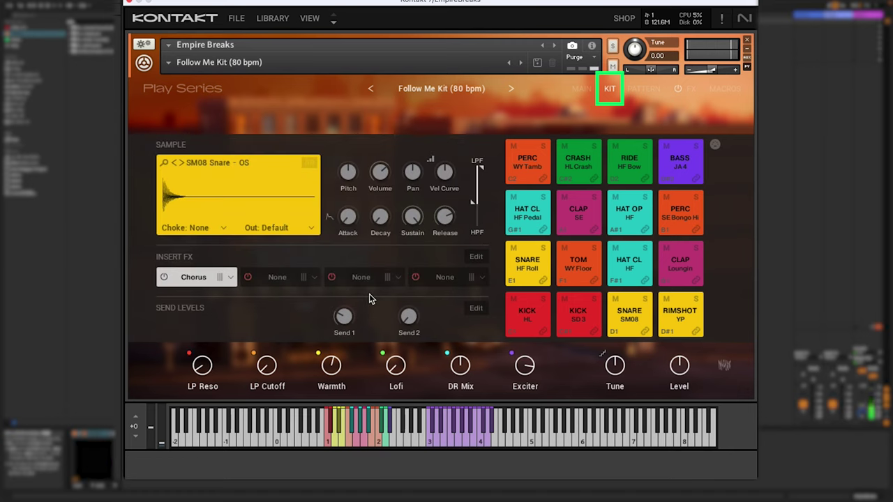
click(634, 325)
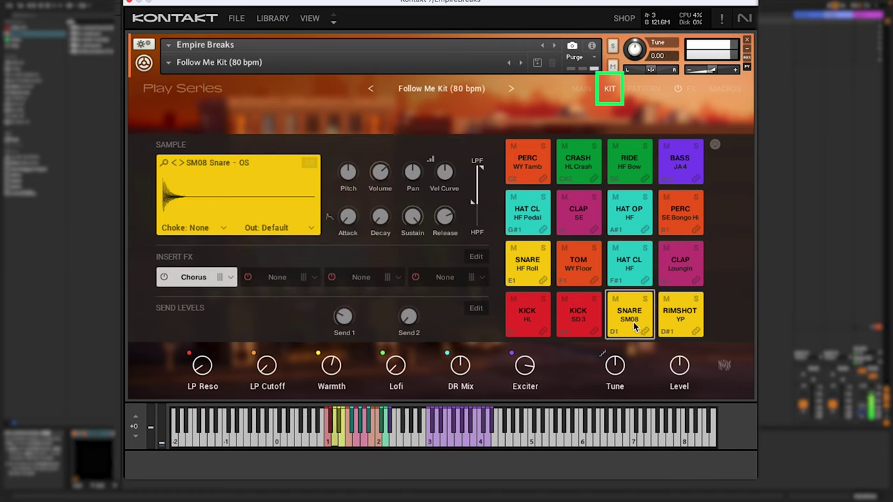
Play the C3 pattern with the edited kit, return to the main view and look through the list of kit presets.
click(429, 442)
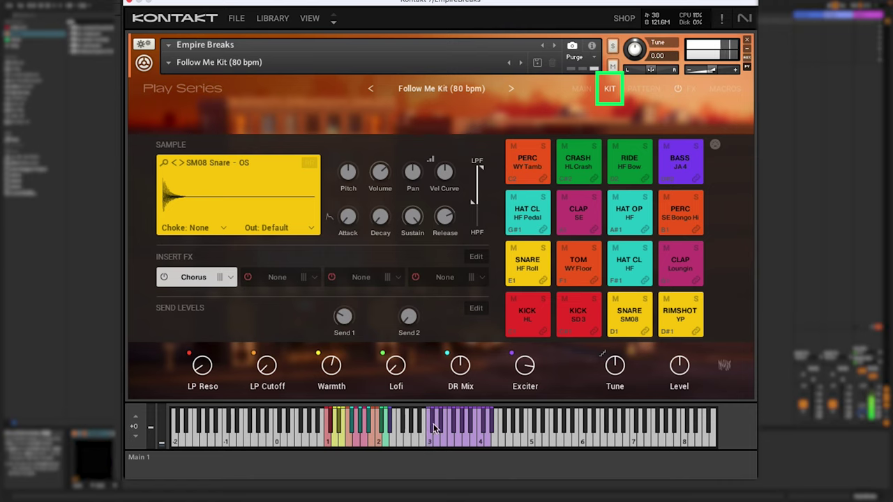
click(570, 89)
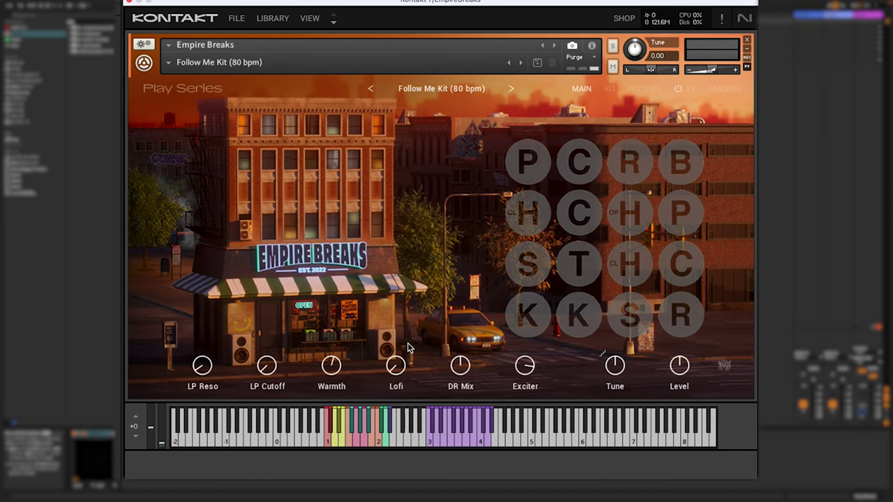
mouse_move(403, 368)
click(177, 62)
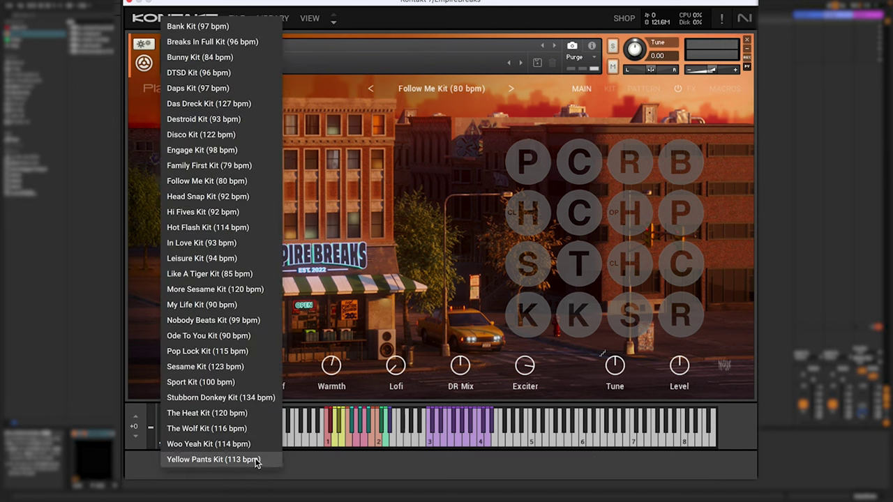
click(394, 173)
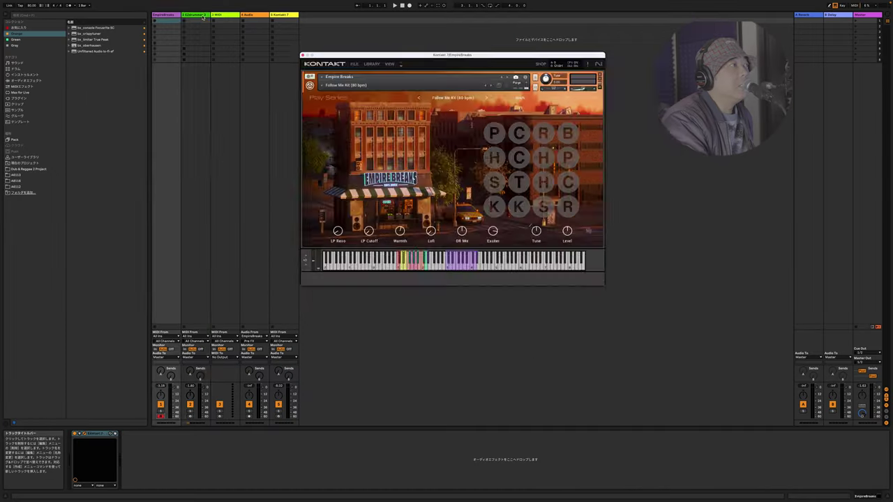
Clear EZdrummer 3's Song Creator source MIDI and delete the intro, verse and chorus blocks from its song track.
click(203, 18)
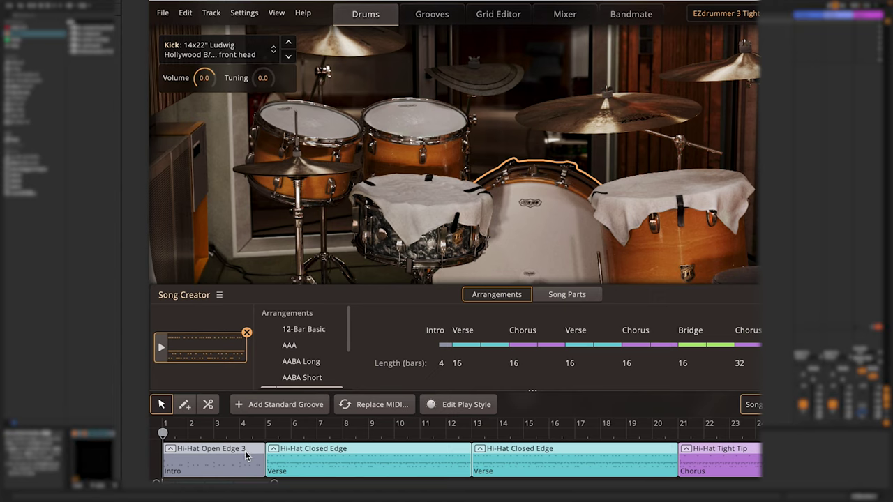
click(246, 333)
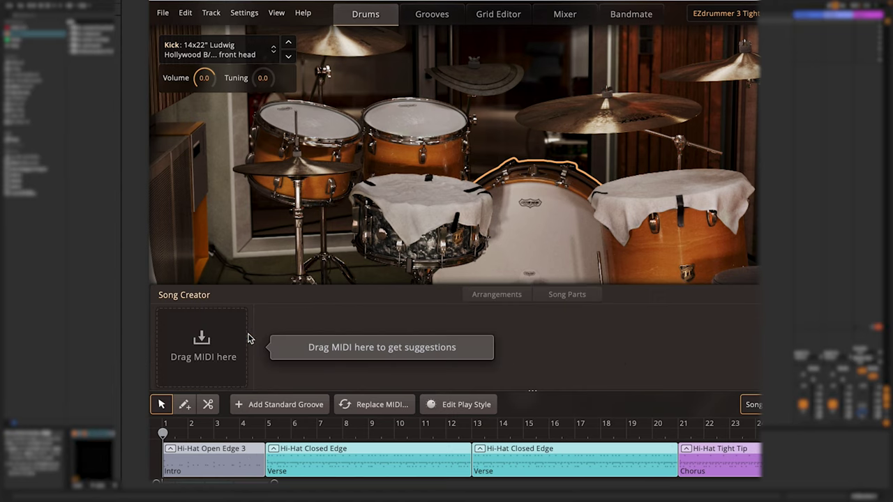
click(244, 462)
key(Delete)
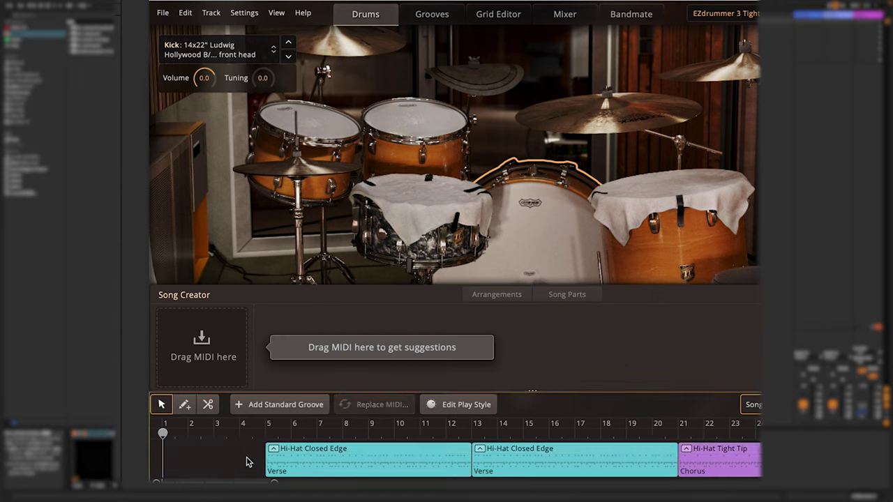
click(325, 454)
key(Delete)
click(479, 450)
key(Delete)
click(719, 459)
key(Delete)
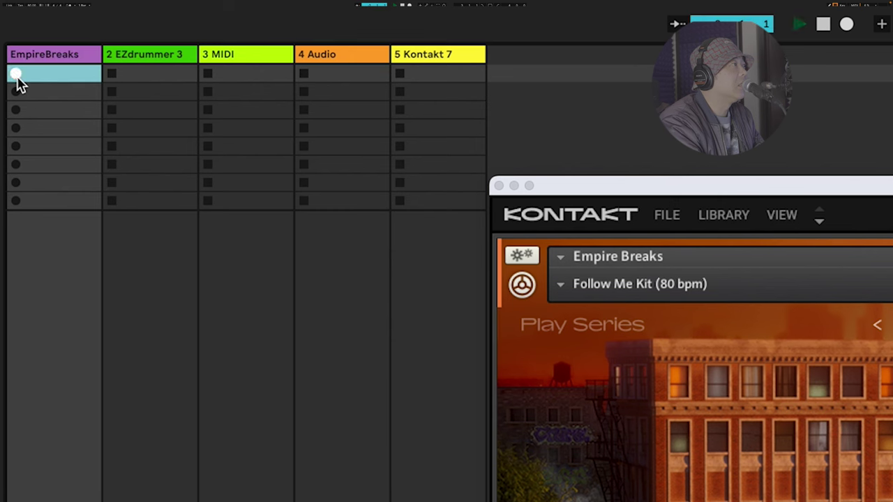
Record a MIDI clip in the EmpireBreaks track's first slot and try to drop it into EZdrummer 3.
click(156, 23)
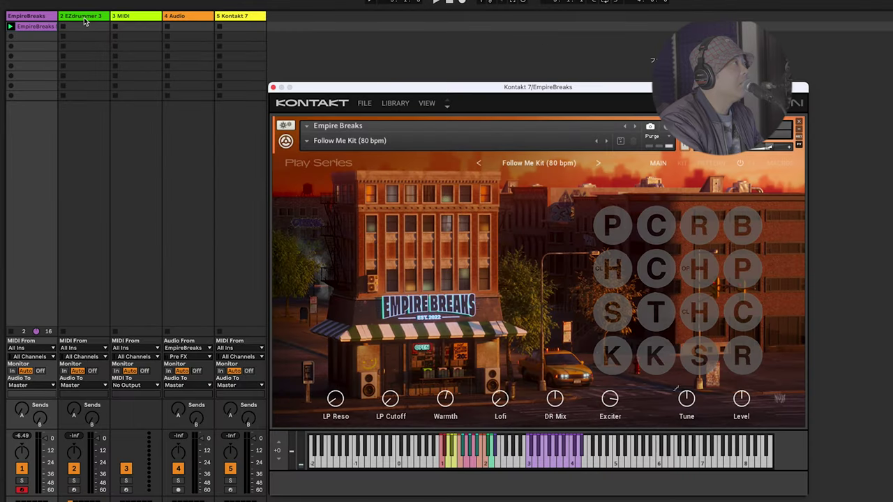
click(84, 21)
drag(28, 26, 339, 377)
click(27, 27)
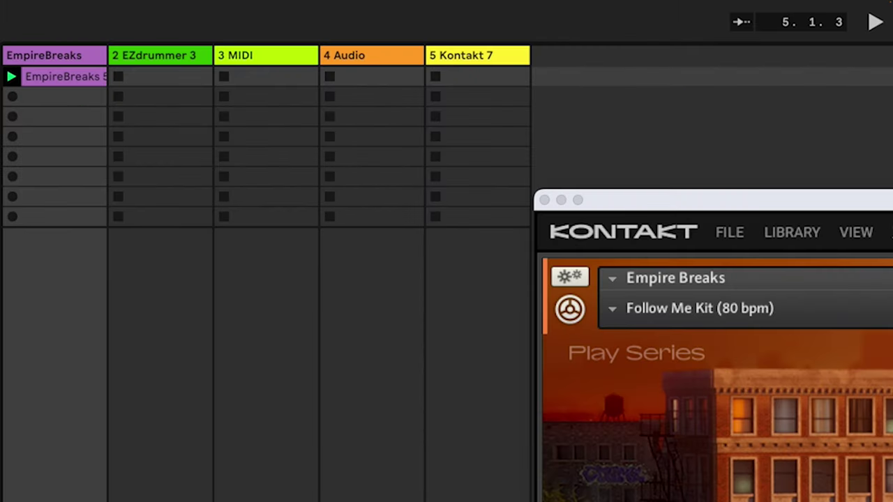
Feed the 4 Audio track from EmpireBreaks Pre FX with monitoring set to In, and record the beat as audio in its first slot.
click(370, 55)
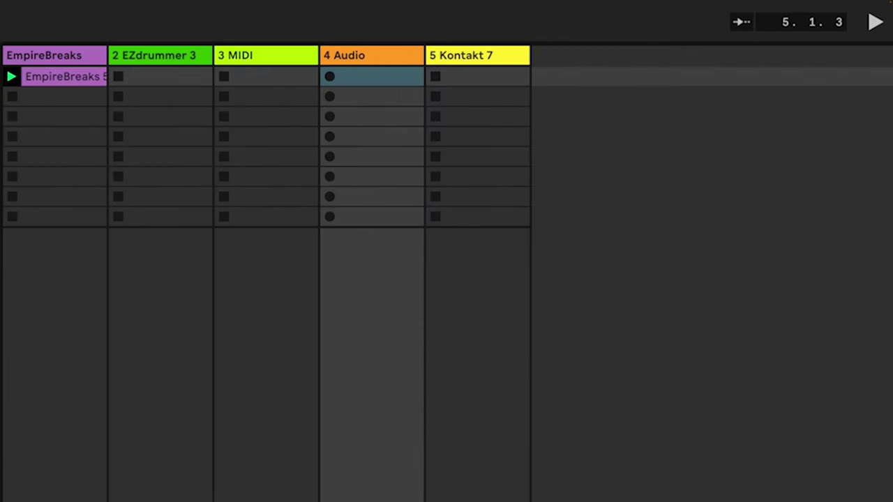
click(375, 56)
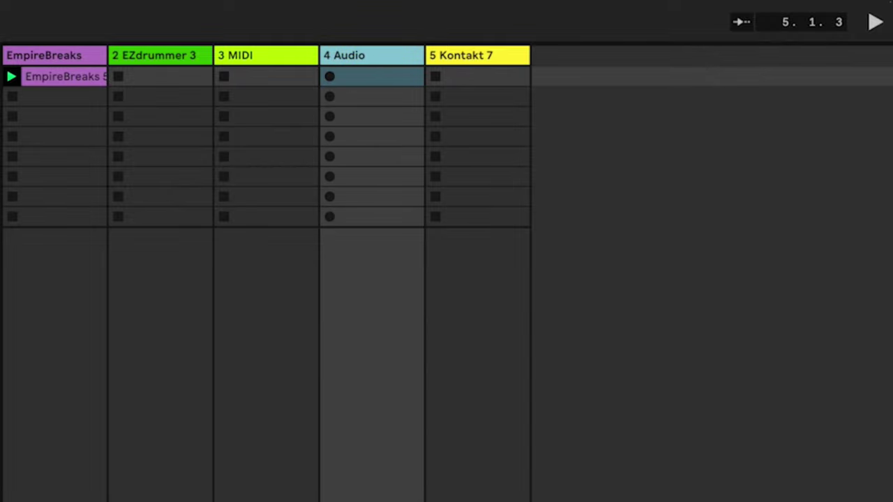
click(53, 55)
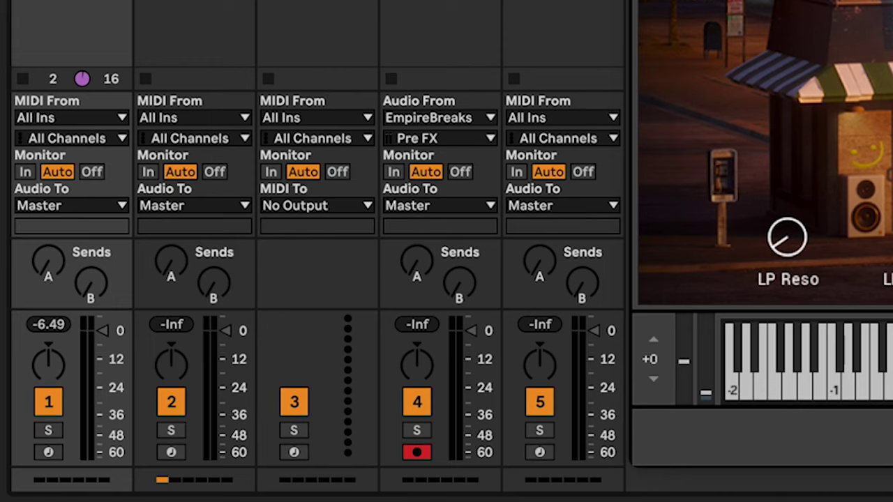
click(370, 55)
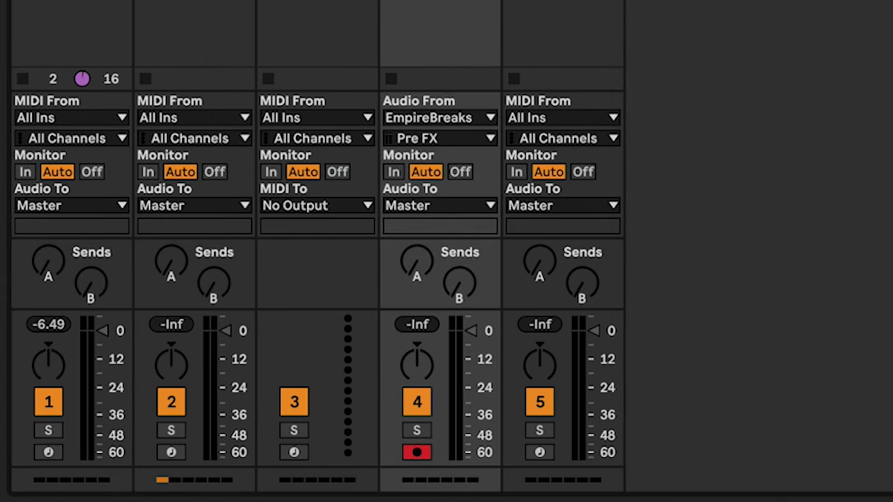
click(474, 118)
click(473, 116)
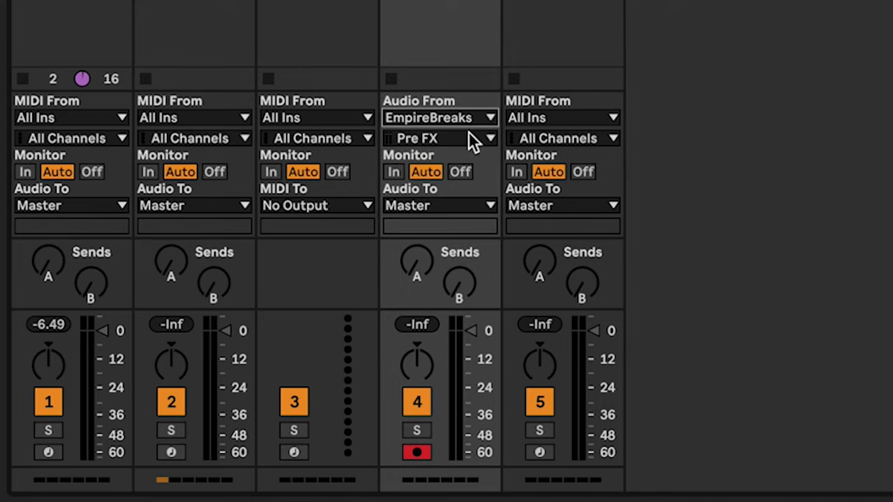
click(395, 173)
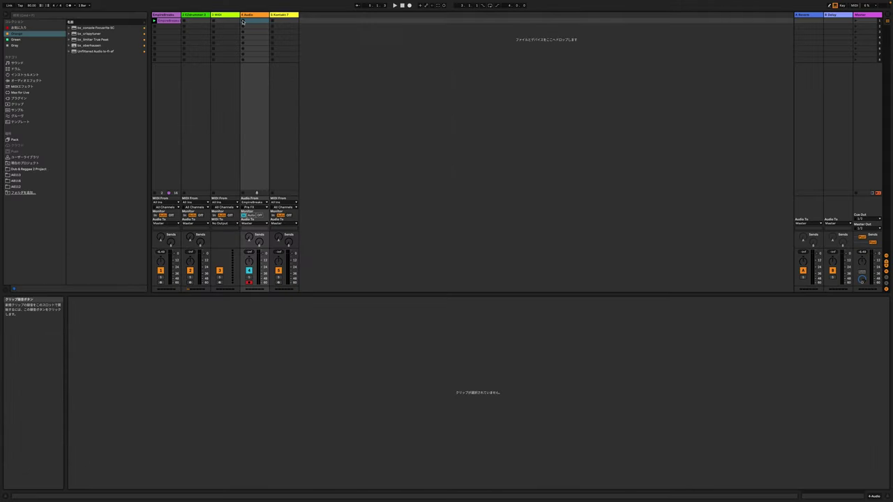
key(space)
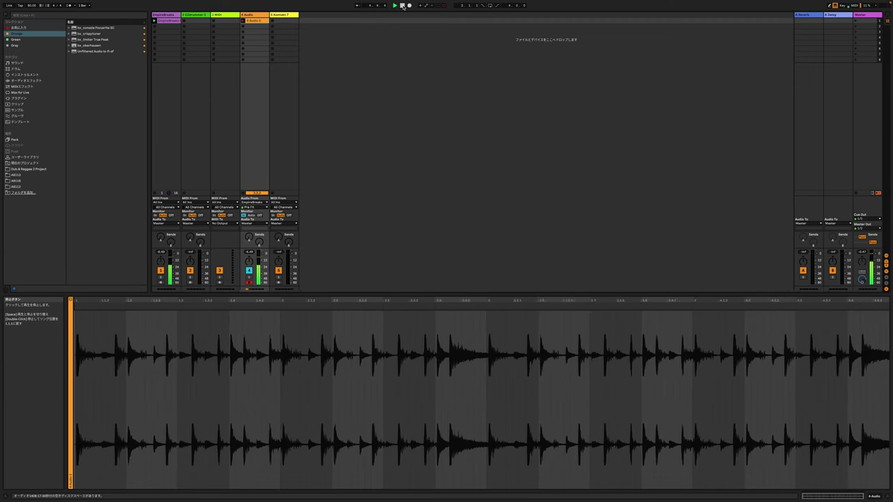
Stop recording, set the 4 Audio track's monitoring to Auto, and move the recorded clip to the second slot for playback.
click(403, 6)
click(254, 20)
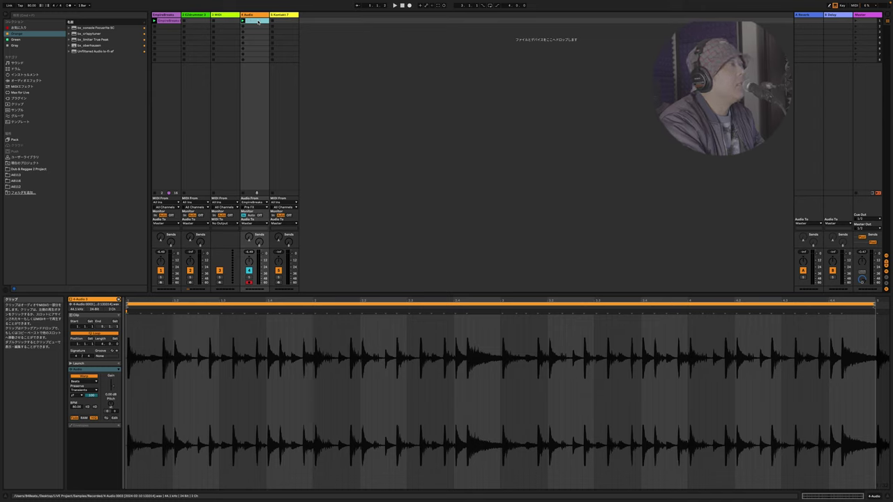
click(252, 216)
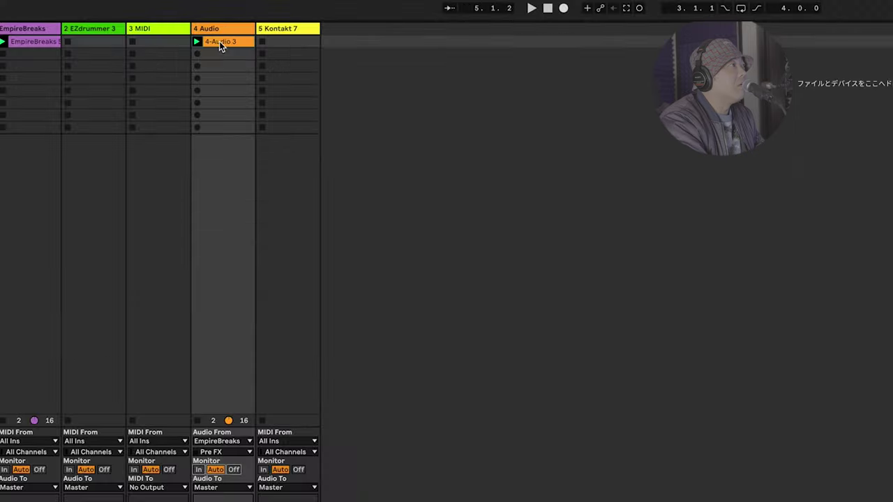
drag(253, 20, 251, 26)
key(Return)
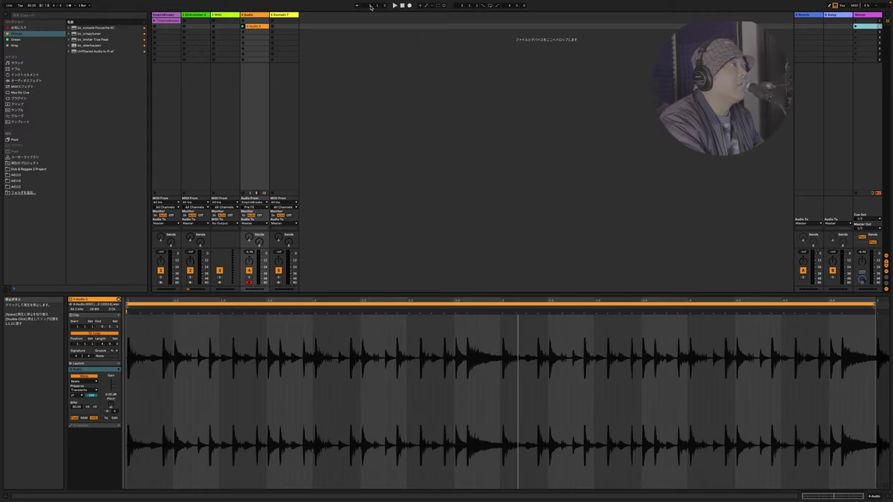
Open the EZdrummer 3 track's plug-in on its Bandmate page and try to drop the recorded audio clip into it.
mouse_move(17, 12)
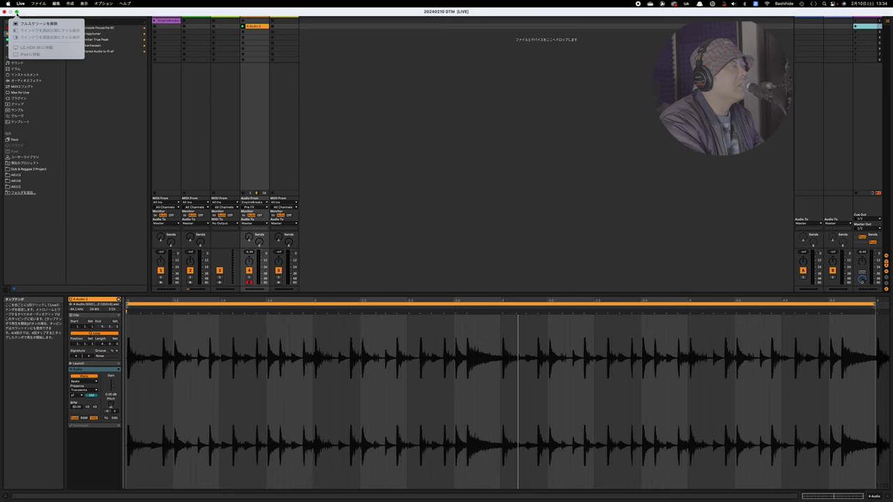
click(200, 14)
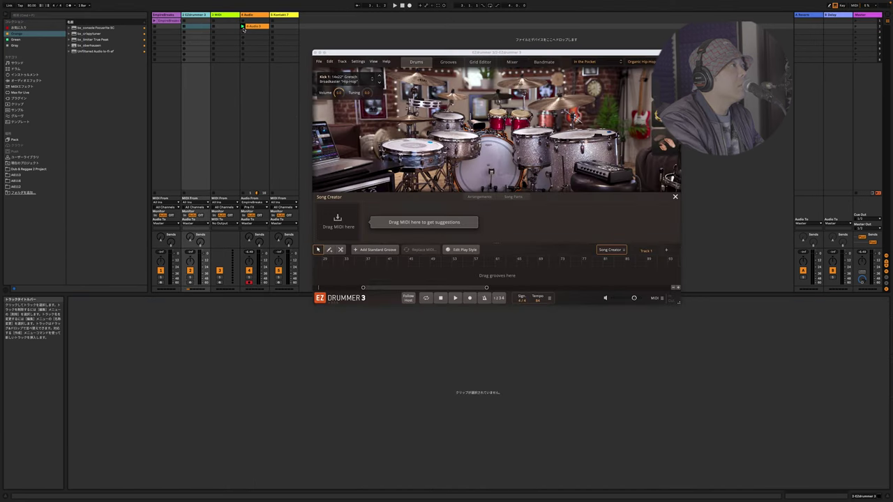
click(545, 63)
click(255, 28)
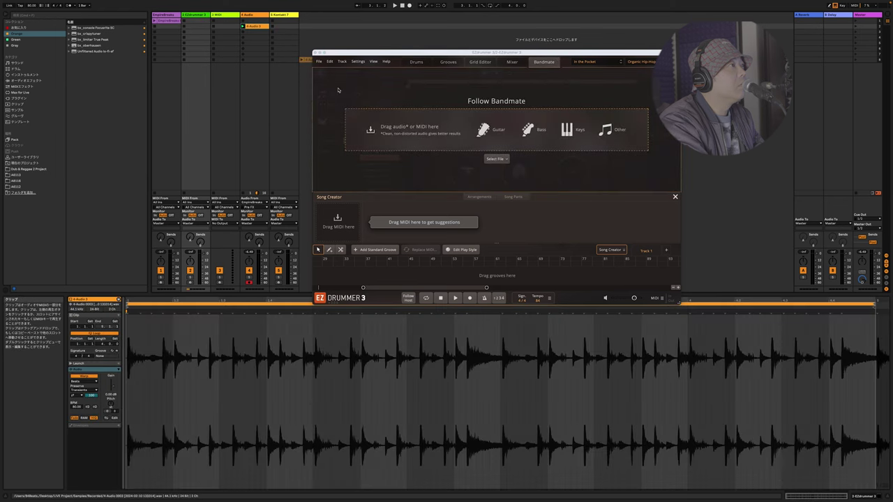
drag(254, 28, 370, 113)
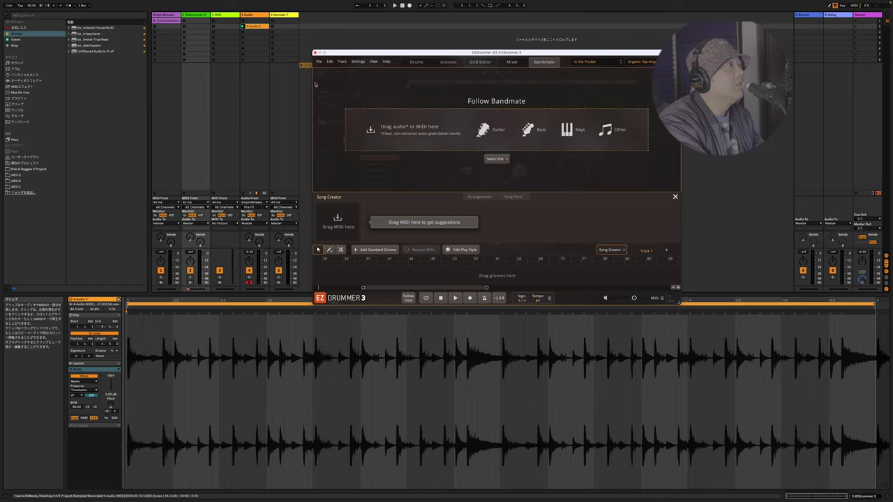
Take Live out of full screen and copy the recorded 4 Audio clip to the desktop as a file.
click(320, 6)
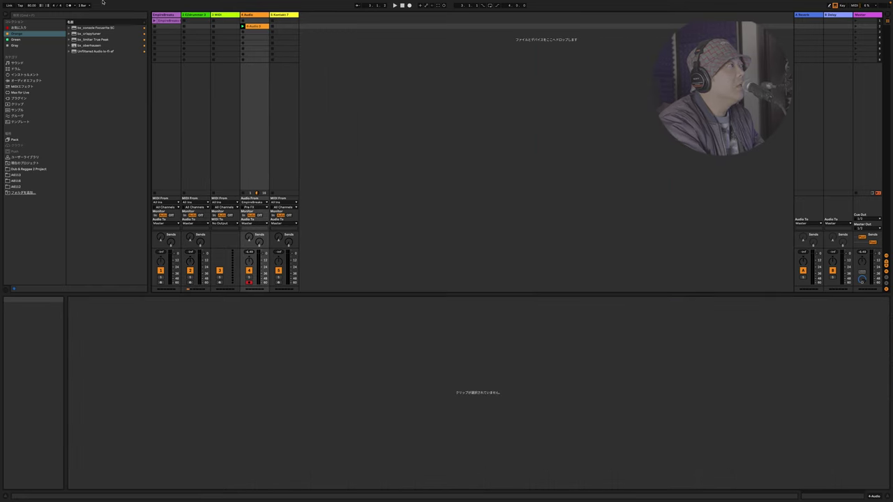
mouse_move(17, 2)
click(15, 12)
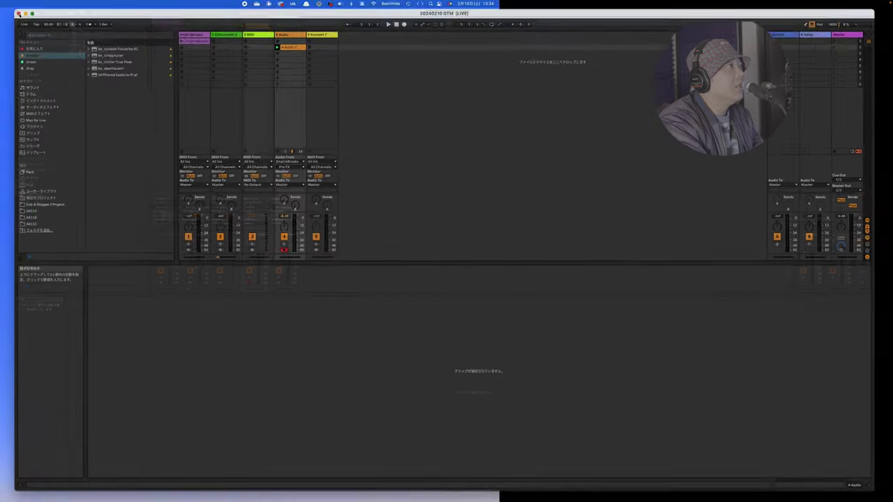
drag(299, 63, 872, 168)
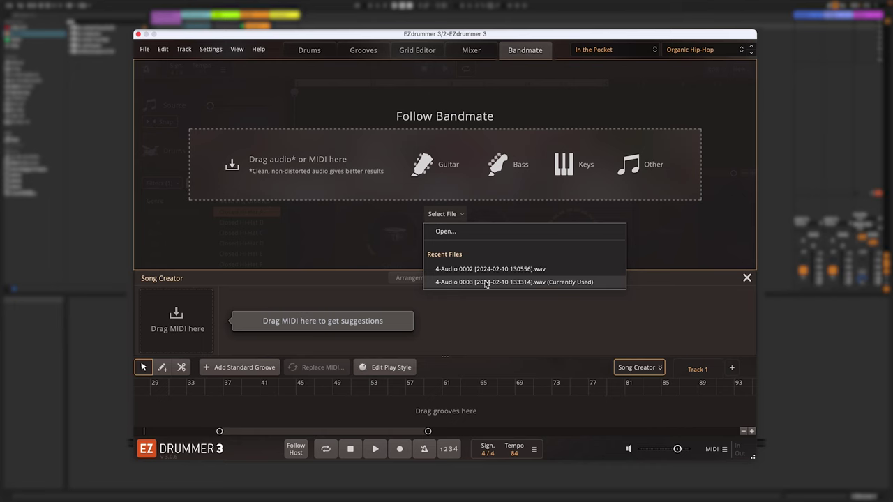
Load the 4-Audio 0003 recording into Bandmate from its recent files and again from the desktop, accepting 80 BPM and 4/4.
click(486, 282)
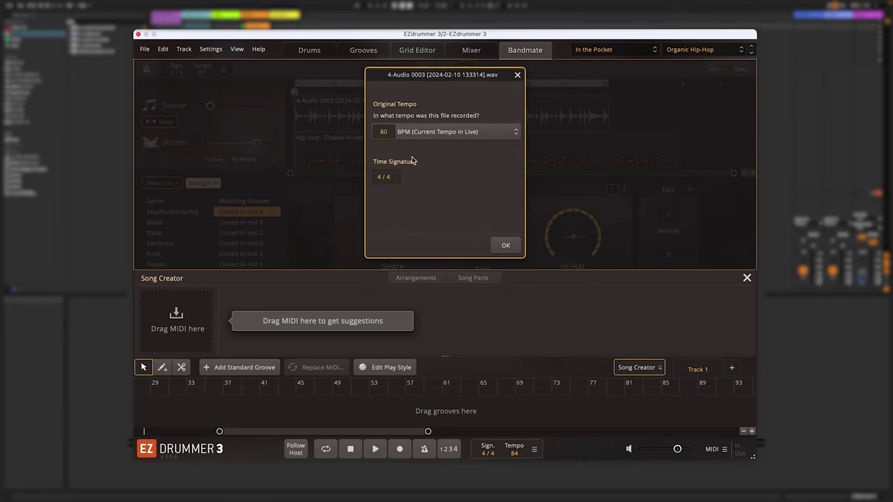
click(503, 248)
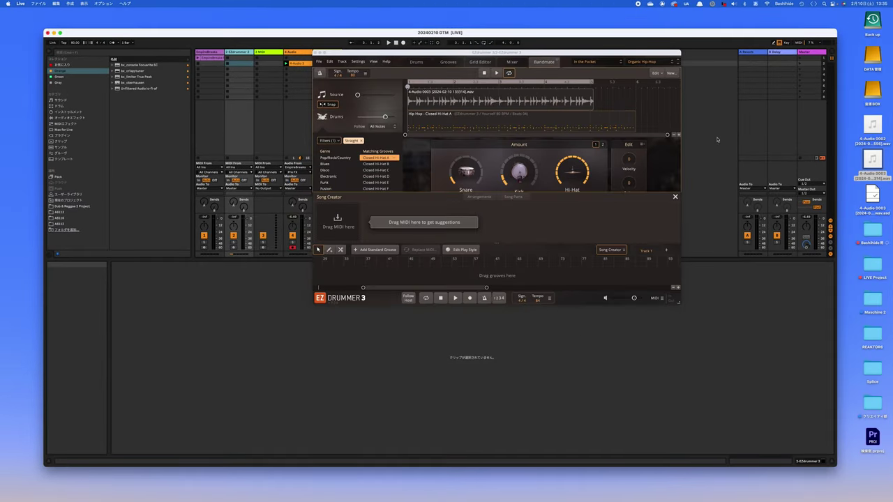
drag(872, 159, 507, 127)
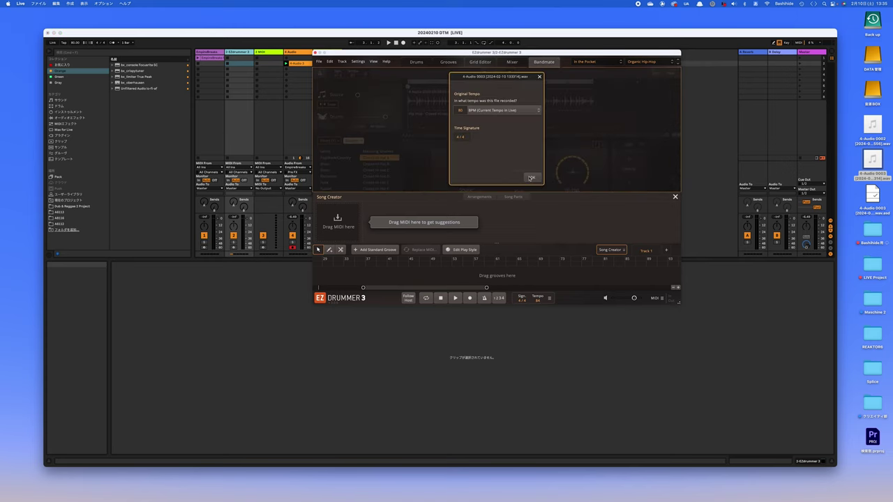
click(532, 178)
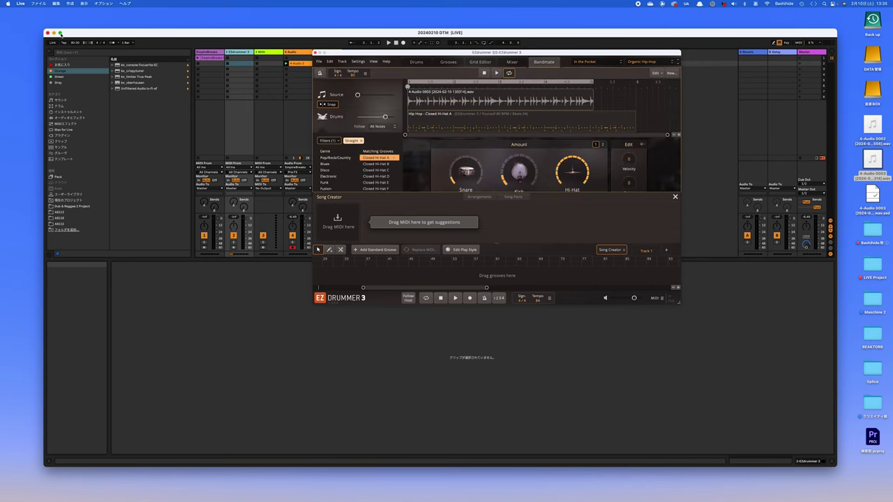
click(60, 32)
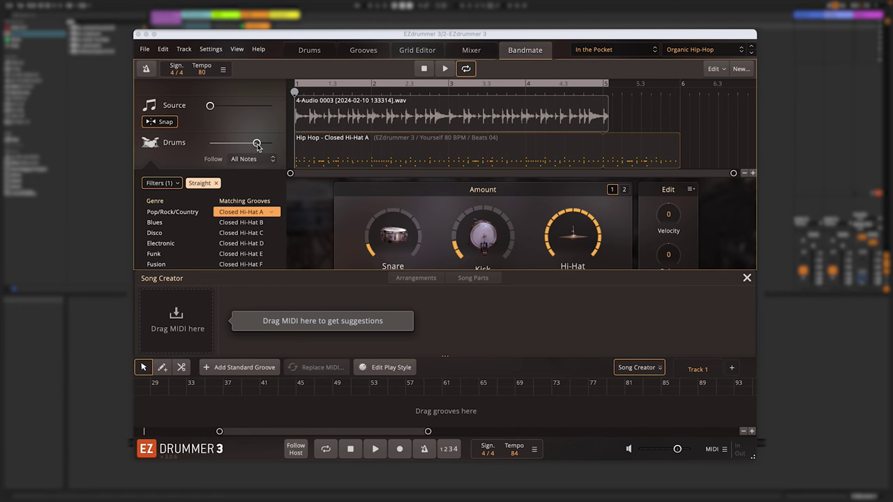
Silence Bandmate's Drums, raise the Source volume to about the middle, and play the source audio alone.
drag(257, 145, 210, 144)
drag(210, 106, 249, 106)
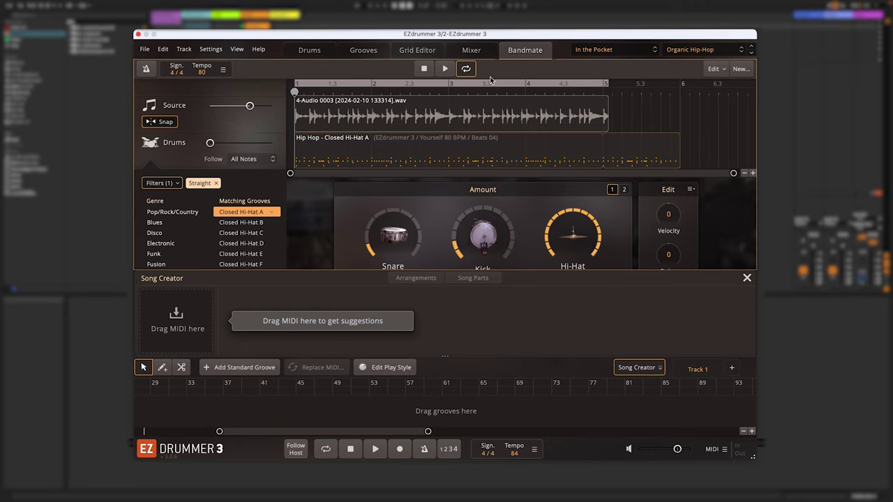
click(444, 69)
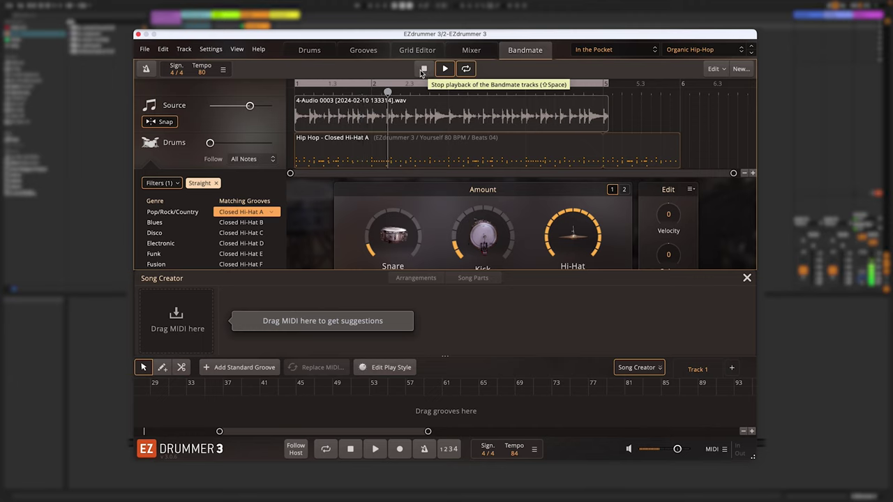
click(424, 69)
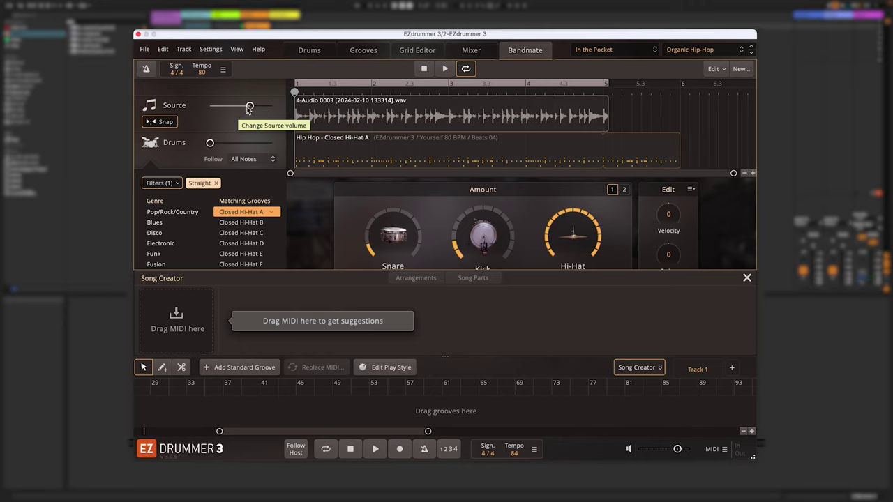
Silence Bandmate's Source, raise the Drums volume to about the middle, and play the suggested drum groove alone.
drag(250, 107, 210, 106)
drag(211, 143, 246, 147)
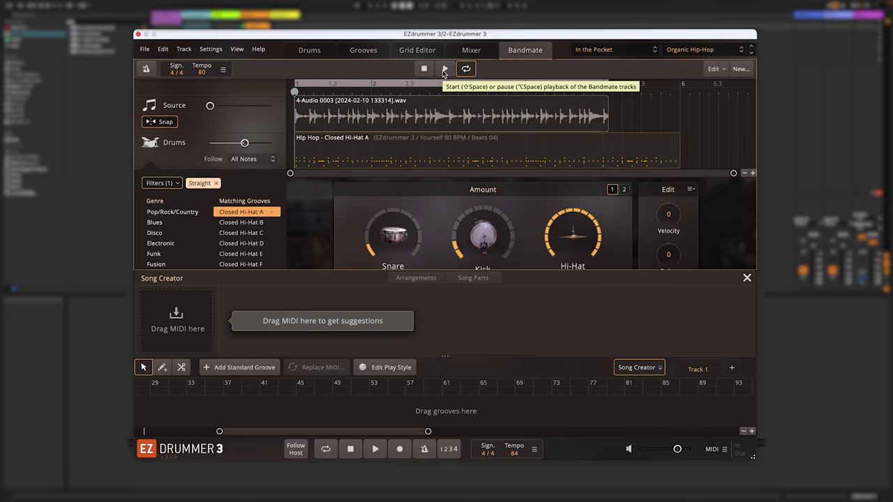
click(445, 69)
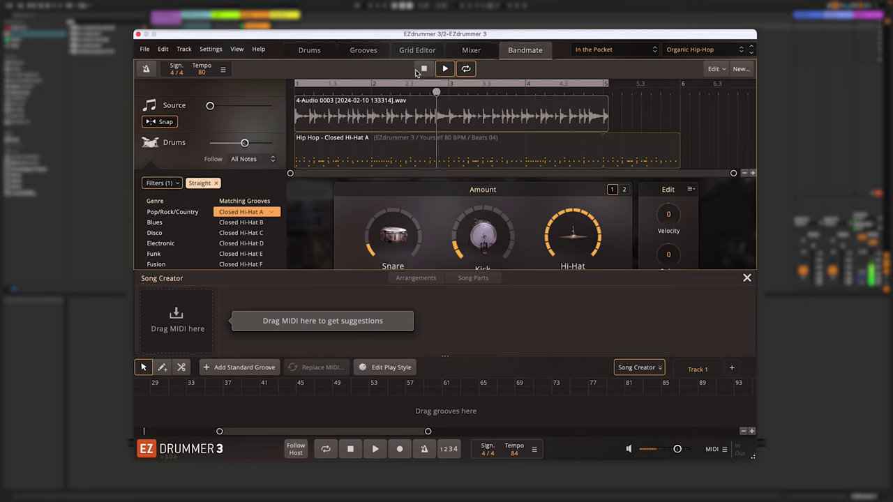
click(424, 69)
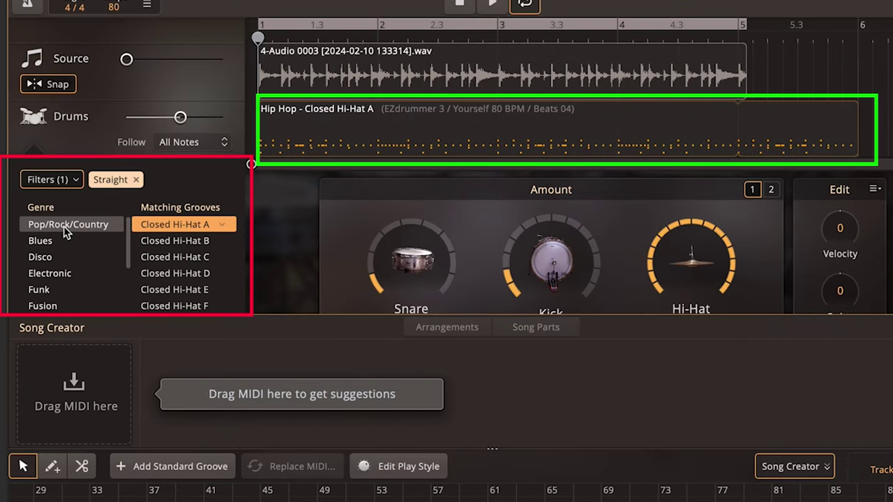
Look through Bandmate's genres, choose the Funk groove Closed Hi-Hat A, and play it.
click(64, 226)
click(58, 240)
click(59, 257)
click(66, 274)
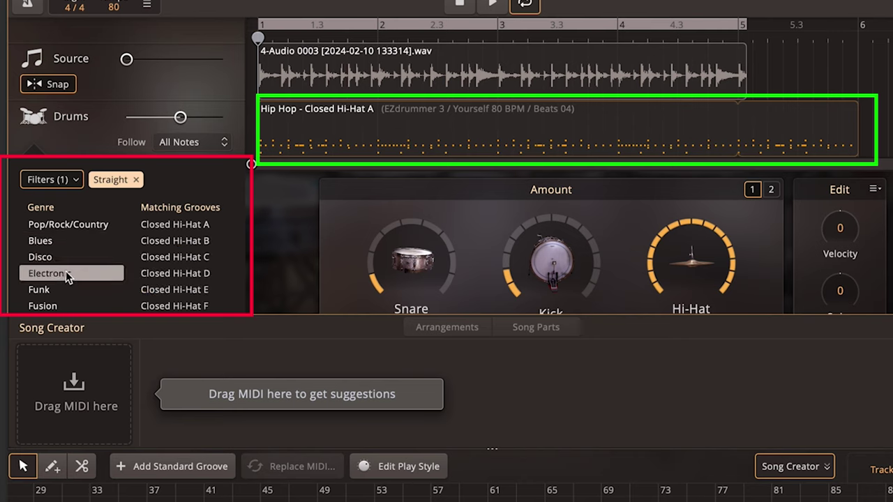
scroll(64, 279, down, 1)
click(63, 286)
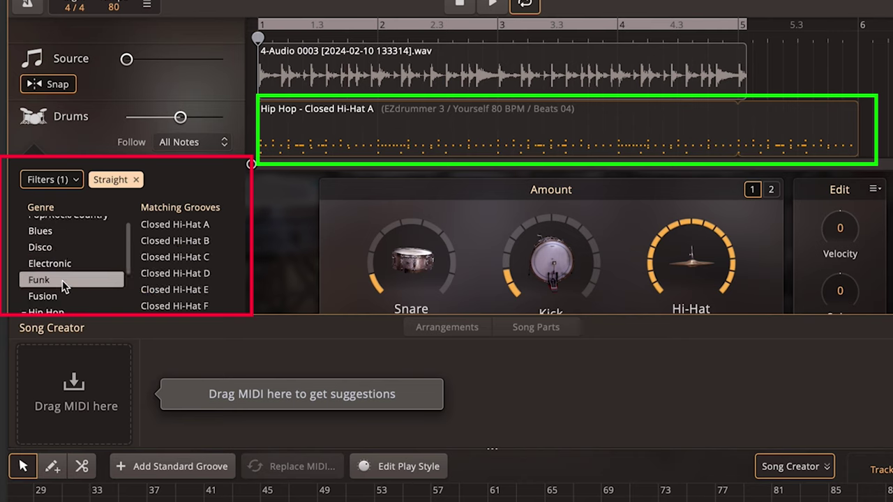
click(174, 229)
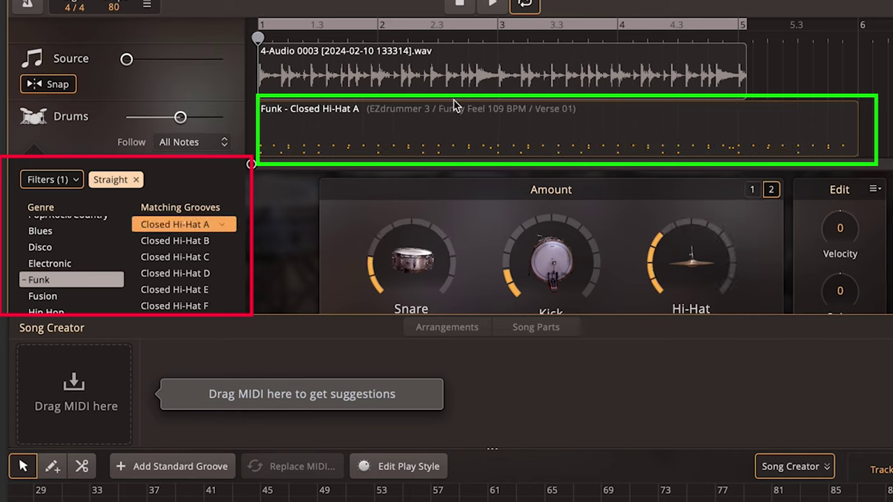
click(493, 7)
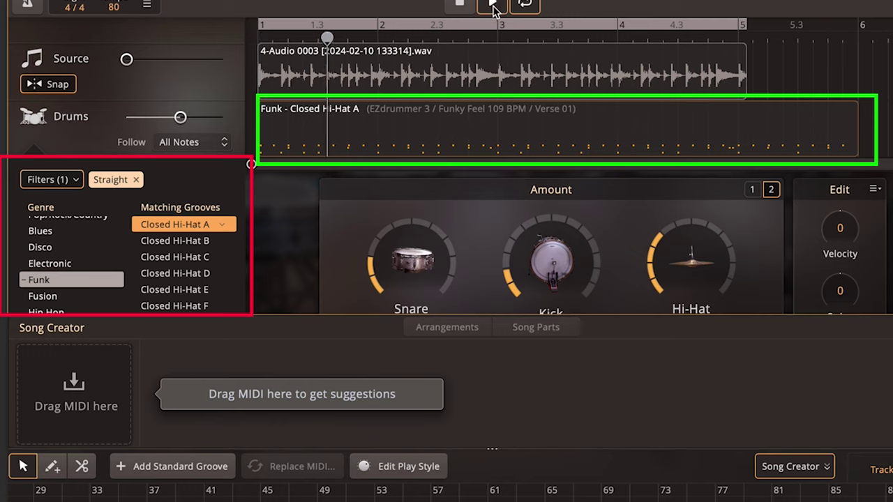
click(457, 12)
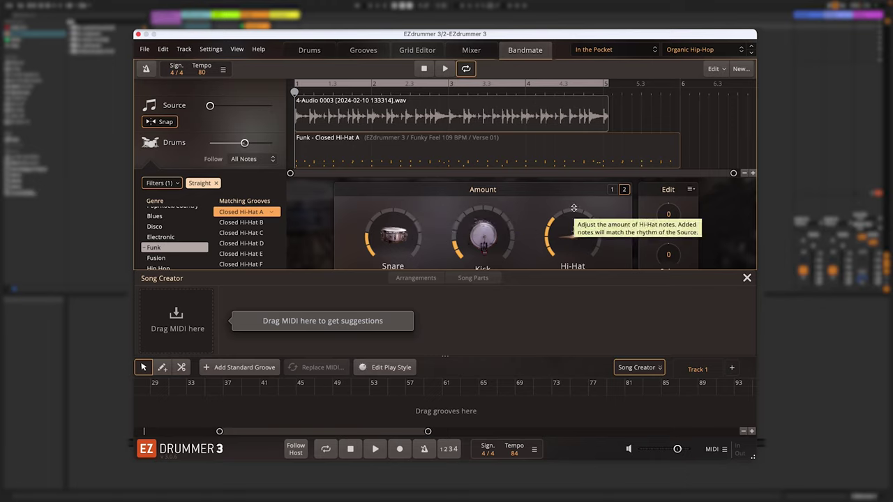
Raise the Hi-Hat and Kick amounts of the Funk groove and play the result.
drag(562, 213, 598, 219)
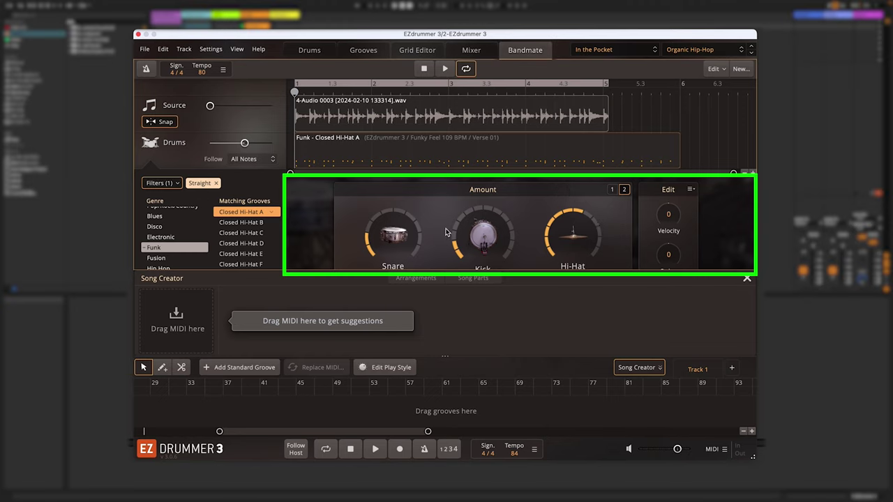
drag(456, 236, 472, 216)
click(444, 70)
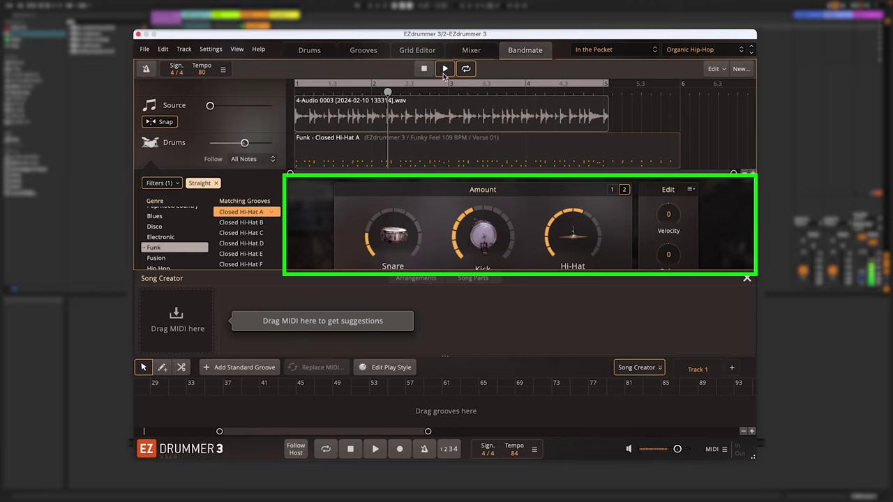
click(423, 72)
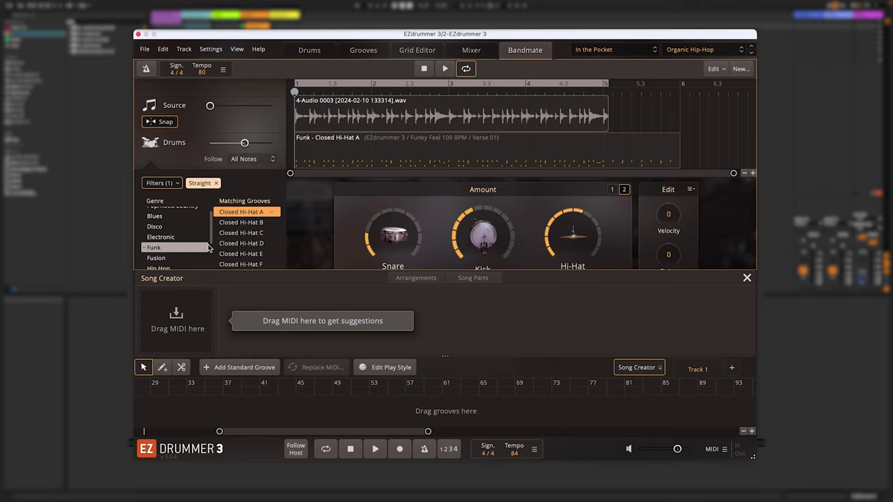
Switch the Bandmate groove to Hip Hop Closed Hi-Hat A and play it.
scroll(202, 250, down, 1)
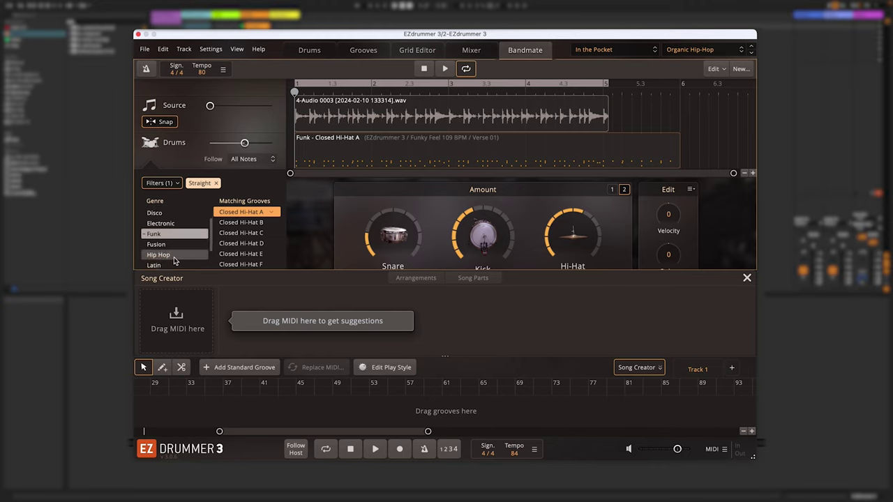
click(174, 256)
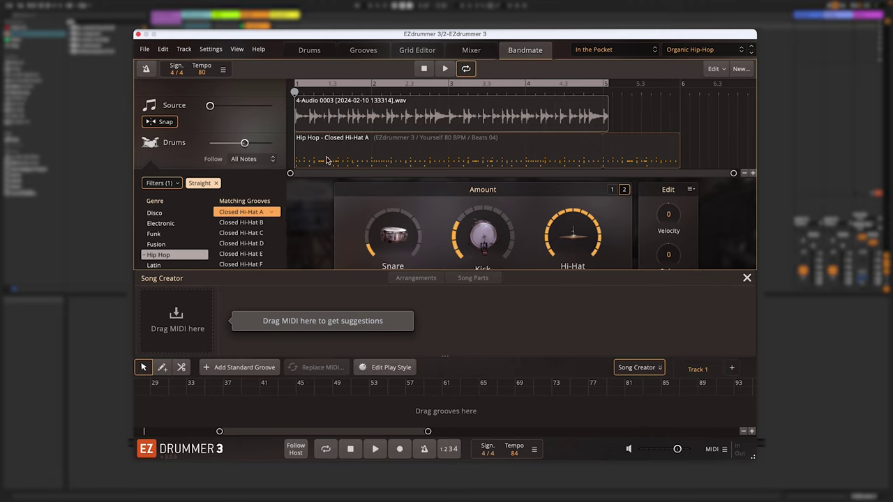
click(446, 69)
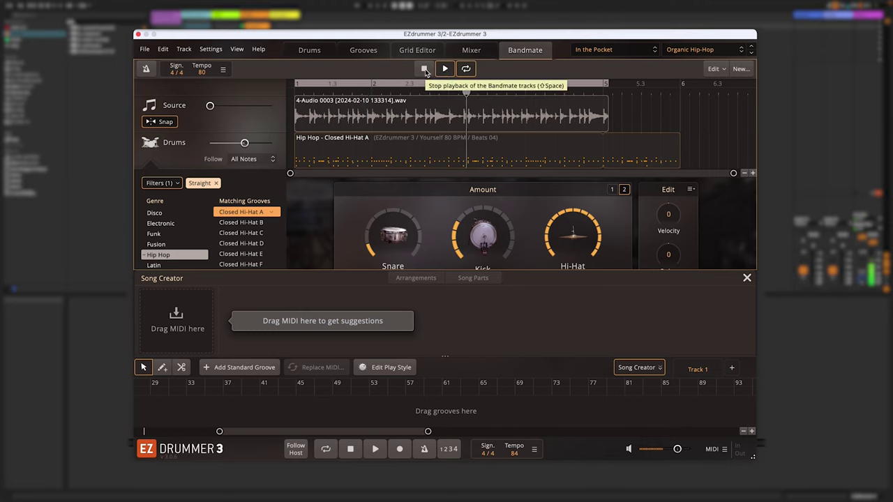
click(424, 69)
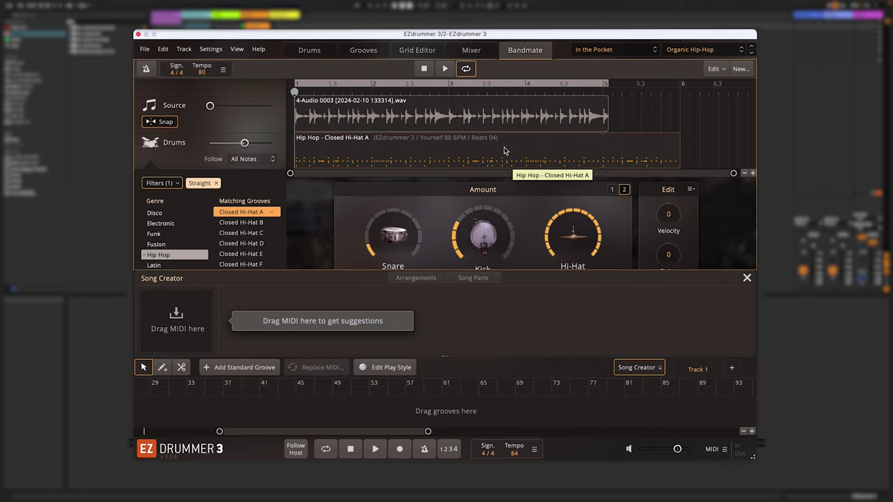
Use the Hip Hop Closed Hi-Hat A groove as Song Creator's source MIDI.
click(480, 153)
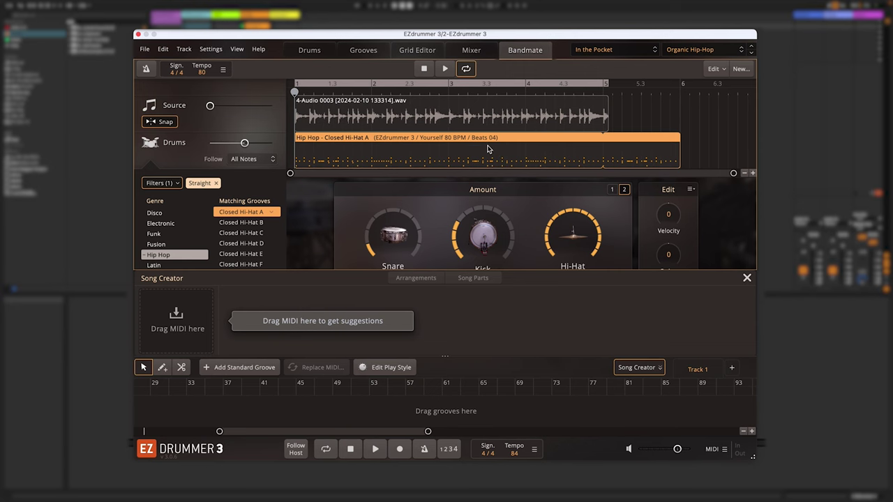
drag(487, 149, 180, 336)
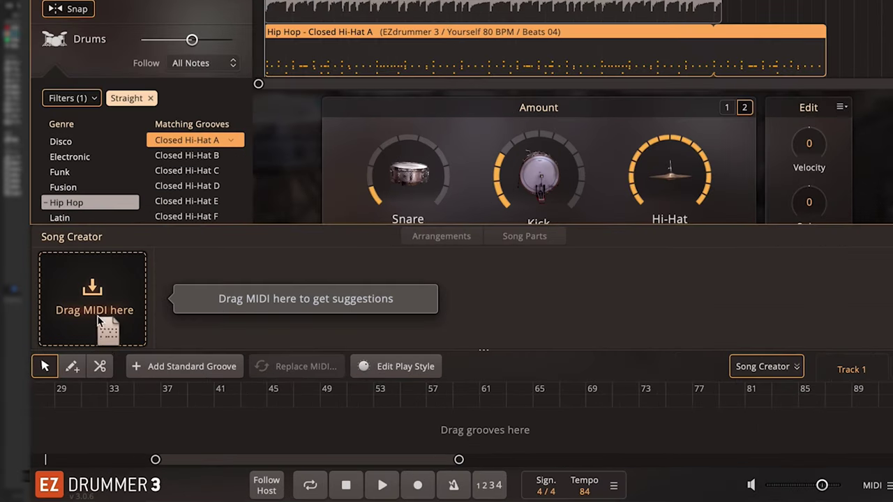
Load the Hip Hop groove into Song Creator, compare the AAA, AABA and ABAB arrangements, and choose ABAB Long.
drag(100, 320, 95, 301)
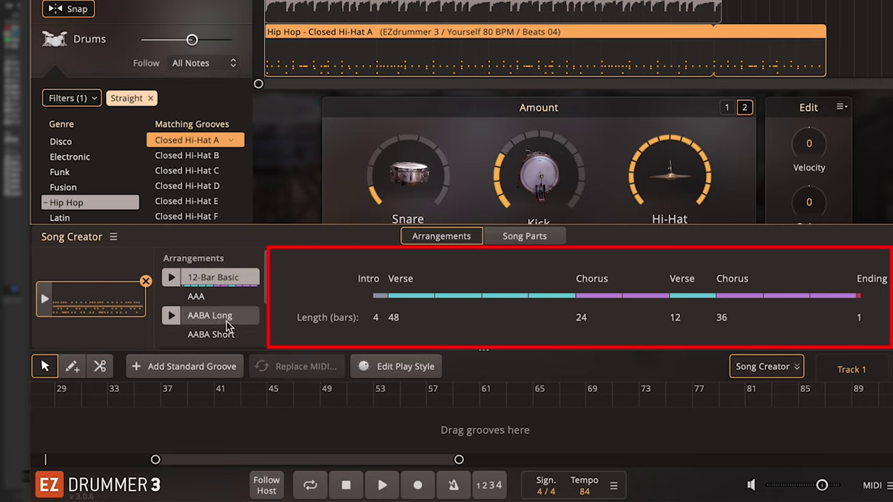
click(224, 302)
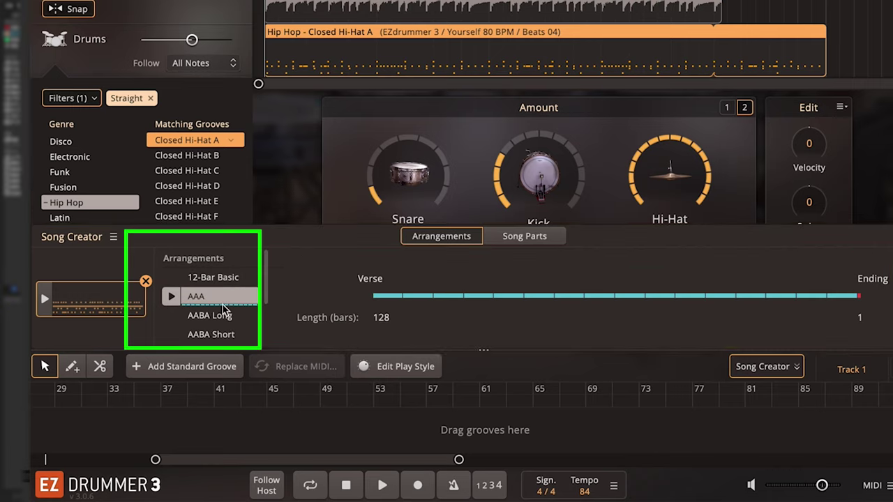
click(224, 320)
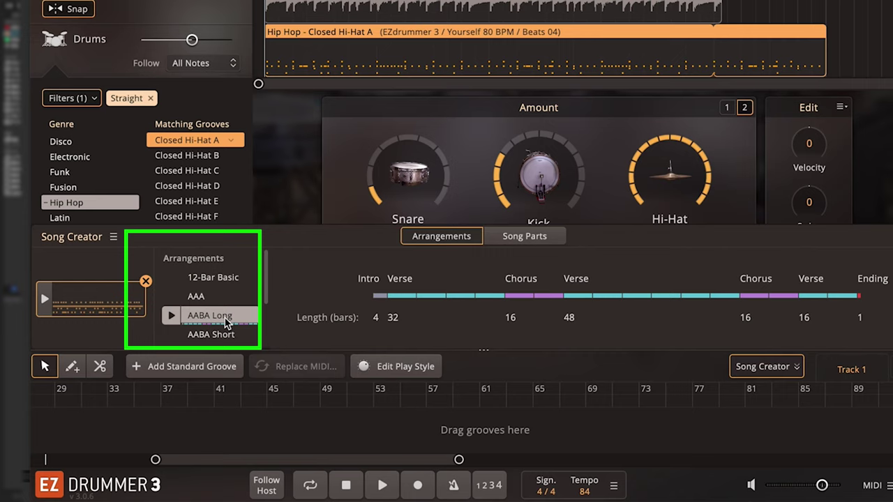
scroll(227, 323, down, 1)
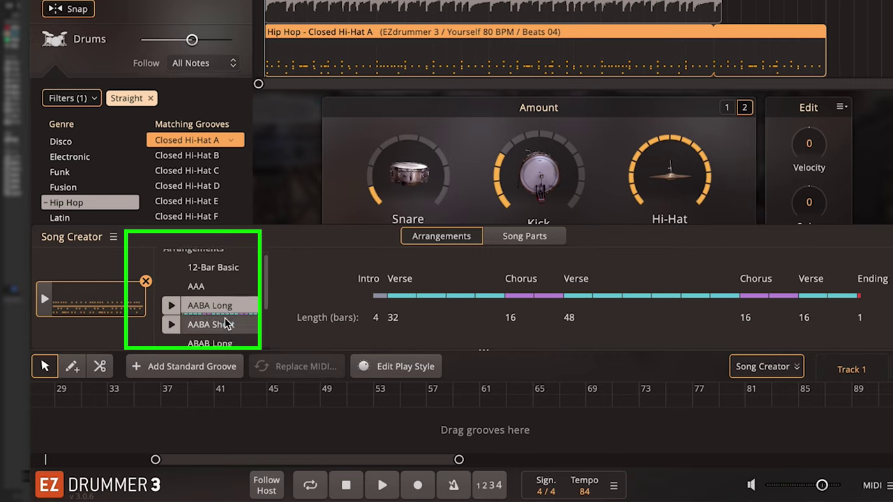
click(226, 325)
scroll(226, 334, down, 1)
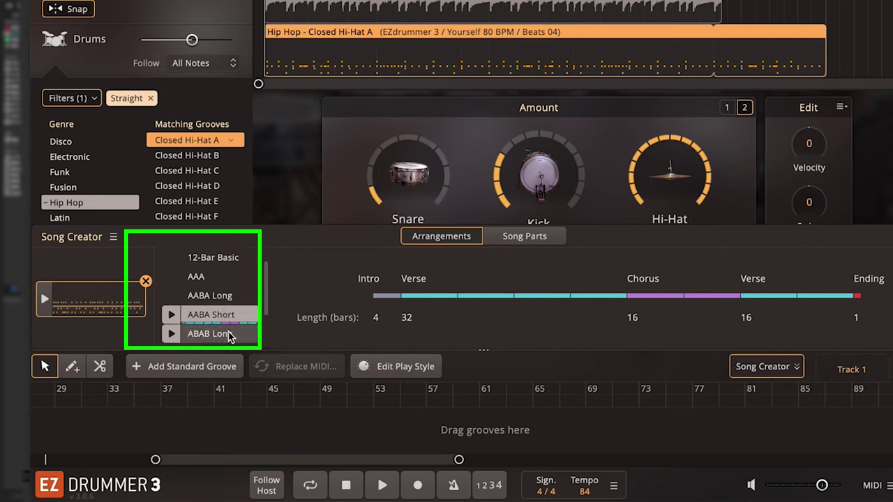
click(226, 334)
scroll(226, 332, down, 1)
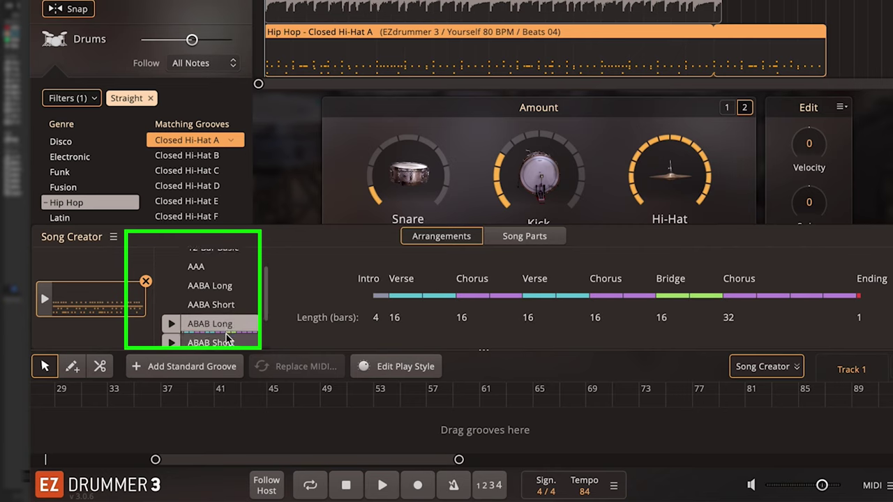
scroll(228, 334, down, 1)
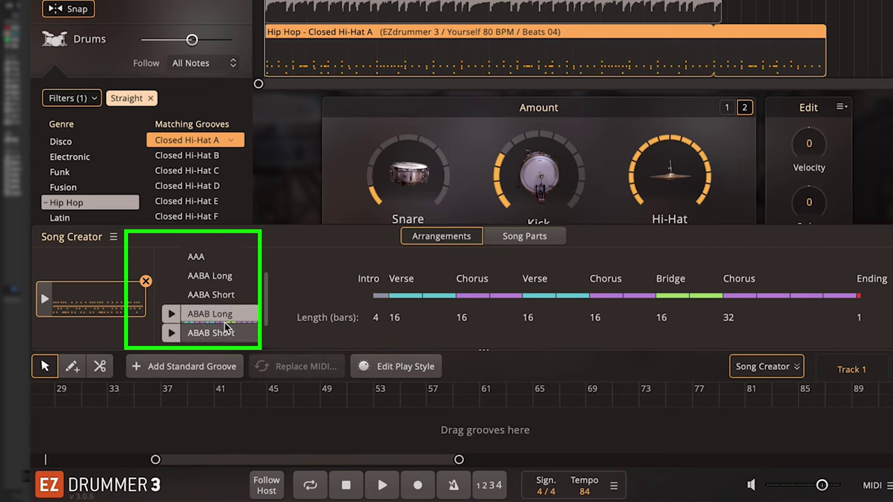
click(222, 337)
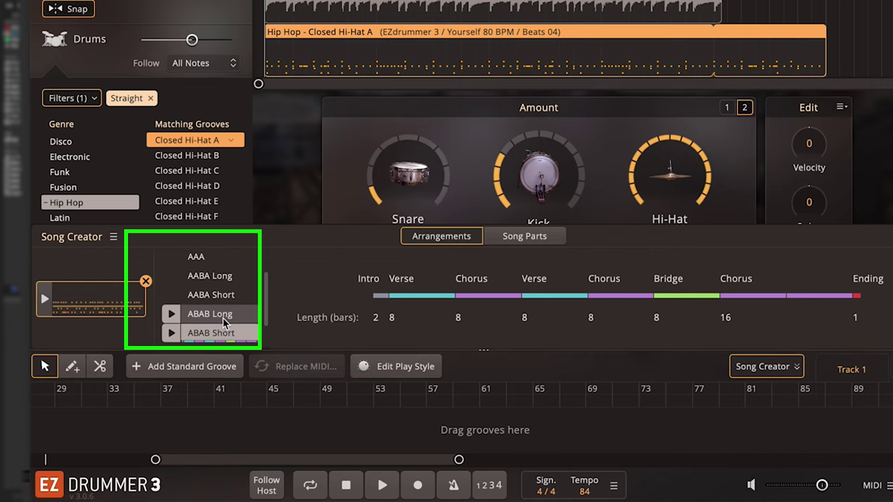
click(224, 321)
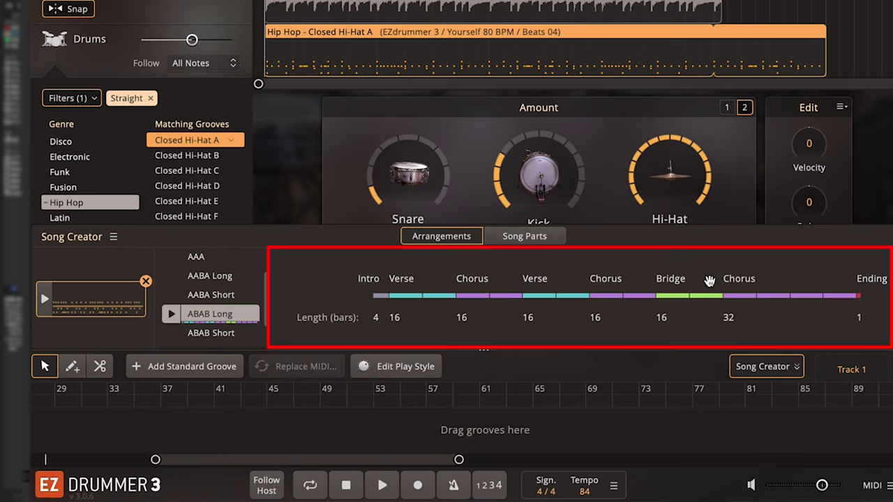
Place the ABAB Long arrangement at bar 1 of the song track and play it with the drum kit shown.
drag(709, 281, 46, 447)
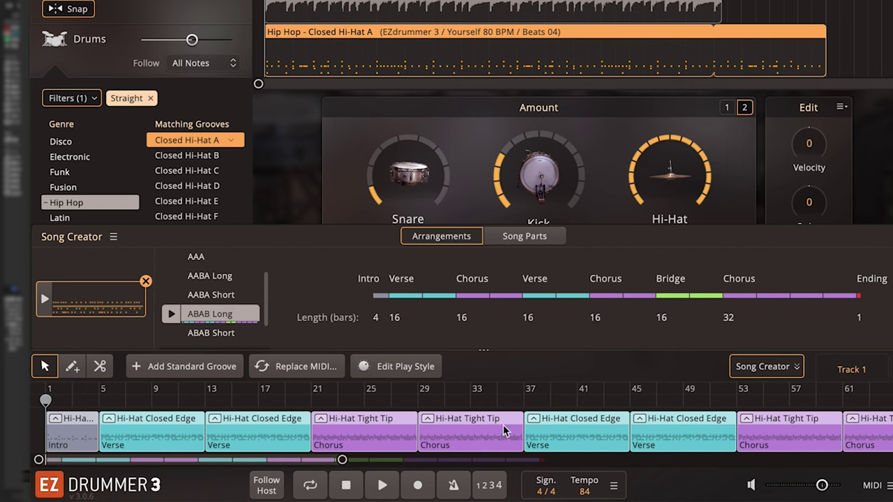
drag(343, 461, 711, 459)
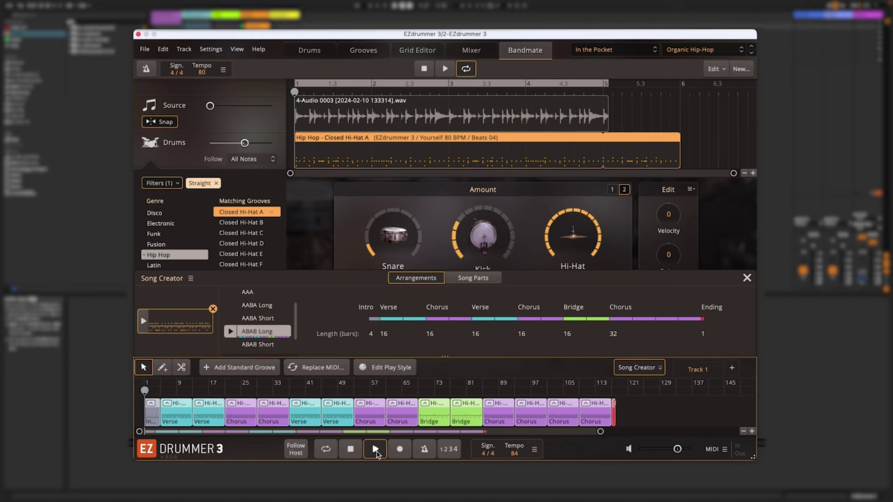
click(376, 450)
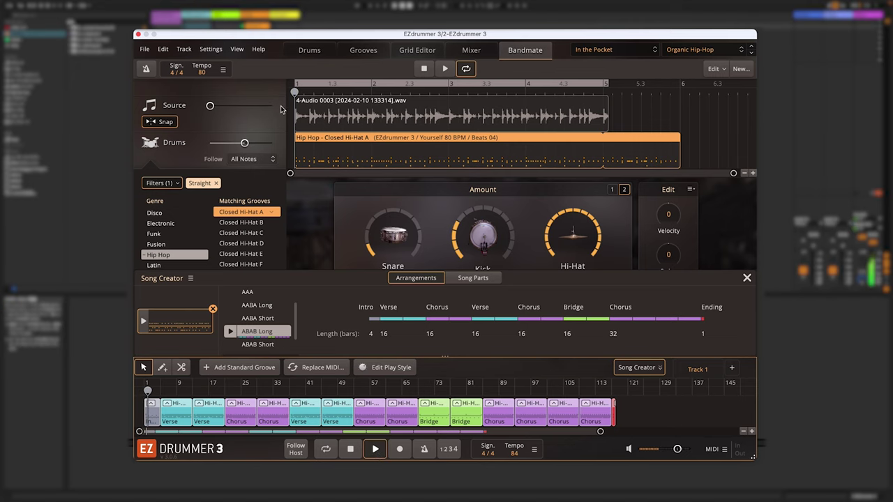
click(305, 48)
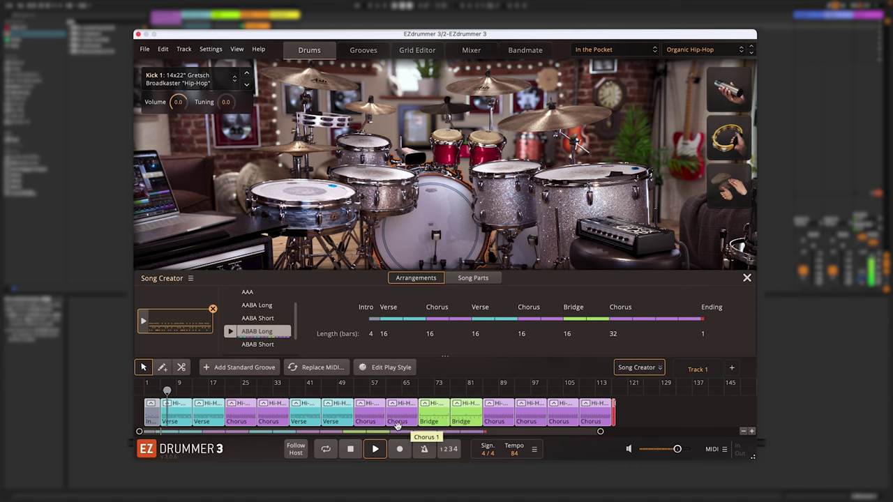
click(352, 453)
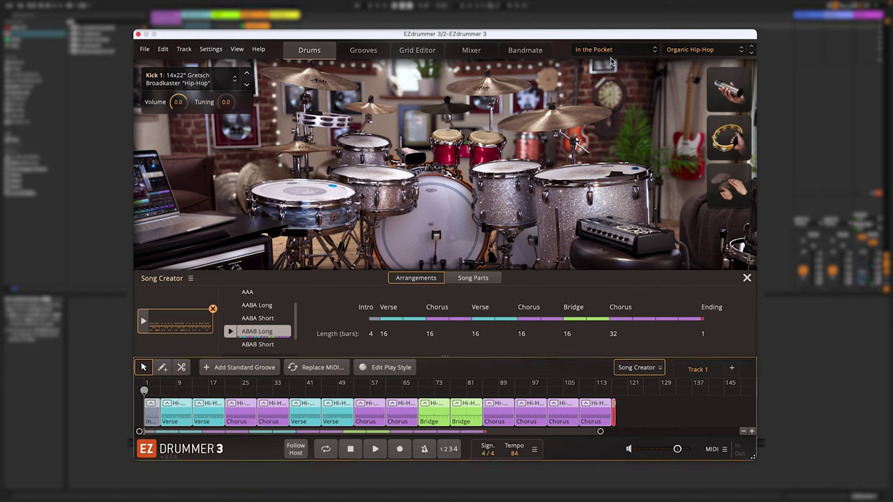
In Bandmate, turn the Drums level fully down, raise the Source level, and play the recorded audio on its own.
click(535, 53)
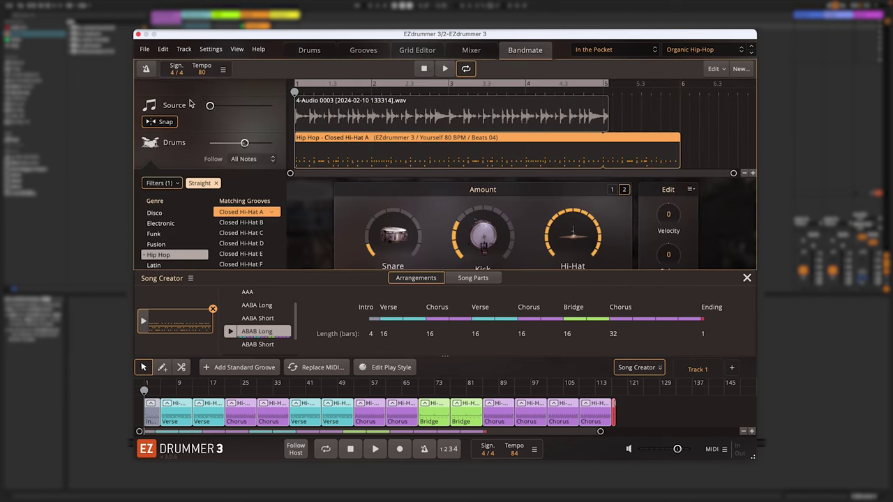
drag(244, 144, 210, 143)
drag(210, 106, 234, 107)
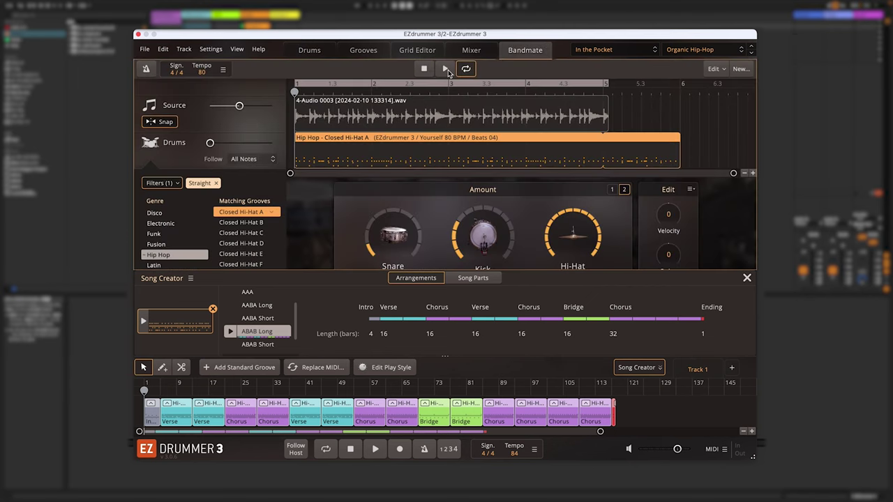
click(446, 69)
drag(239, 107, 248, 106)
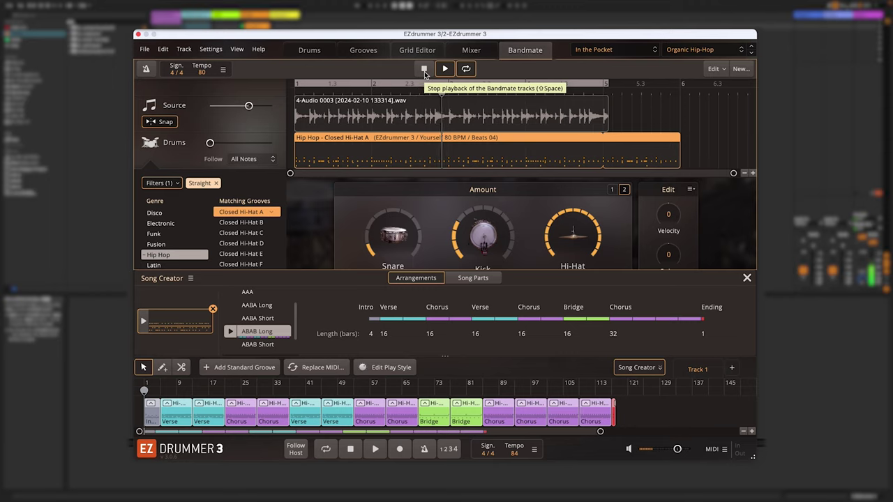
click(424, 70)
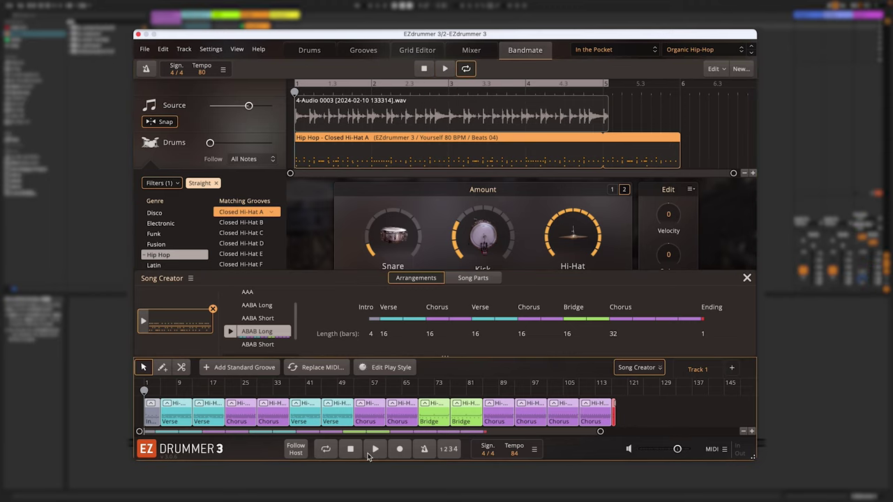
Play the song track from the start of the first verse, and stop it.
drag(147, 394, 158, 394)
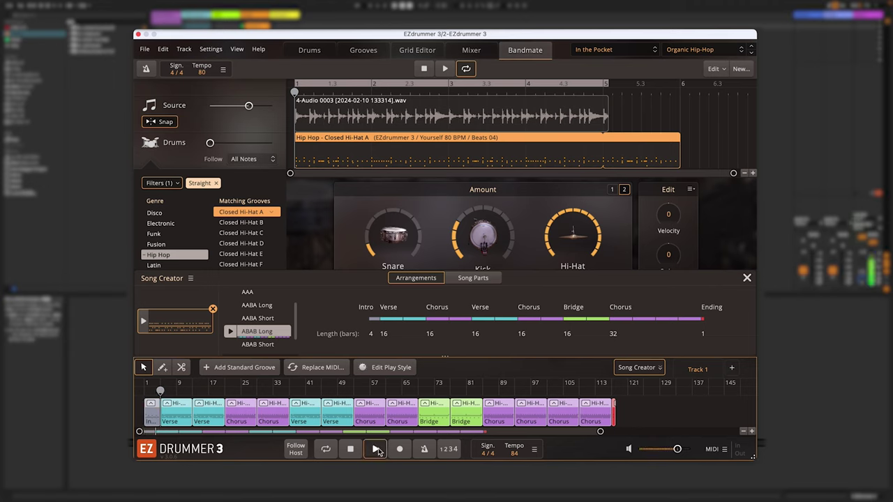
click(377, 450)
click(349, 454)
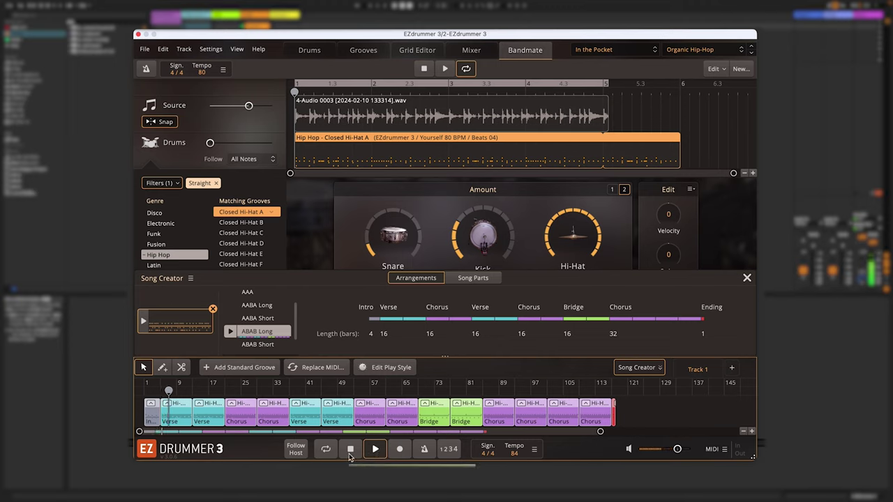
click(350, 455)
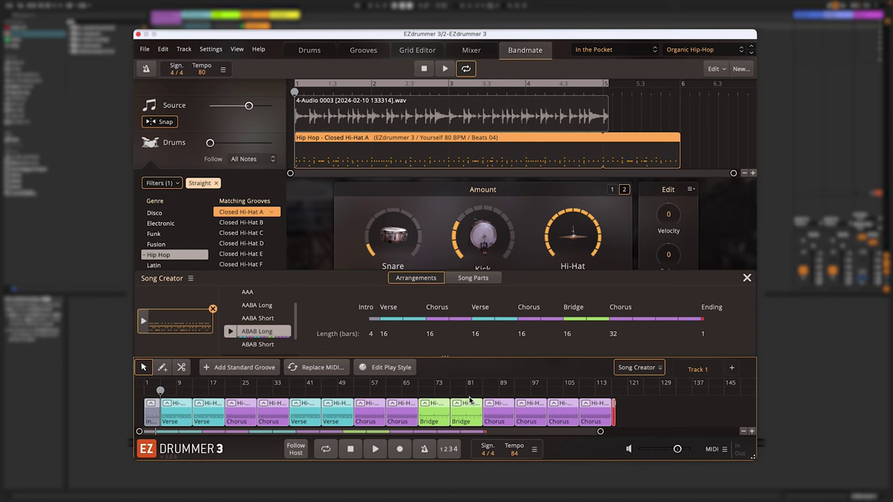
Copy the ABAB Long arrangement into the EZdrummer 3 track of Ableton Live, move the plug-in window aside, and launch the clip's scene.
drag(516, 328, 198, 28)
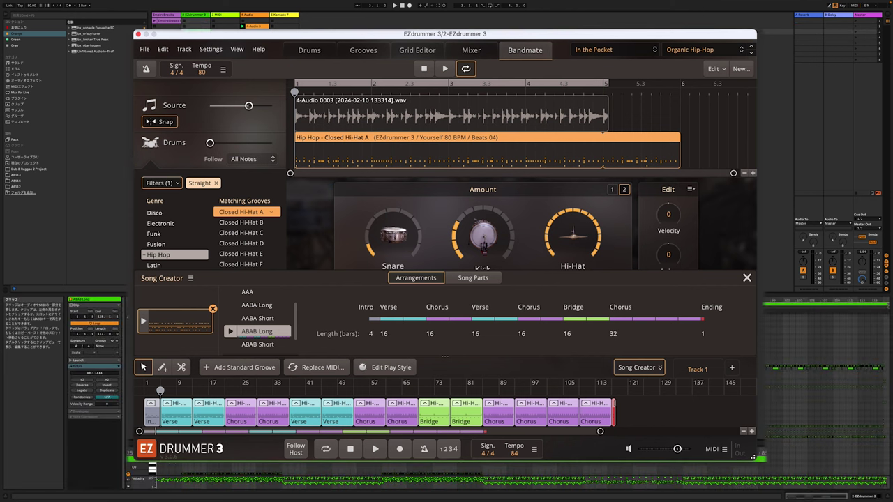
click(294, 33)
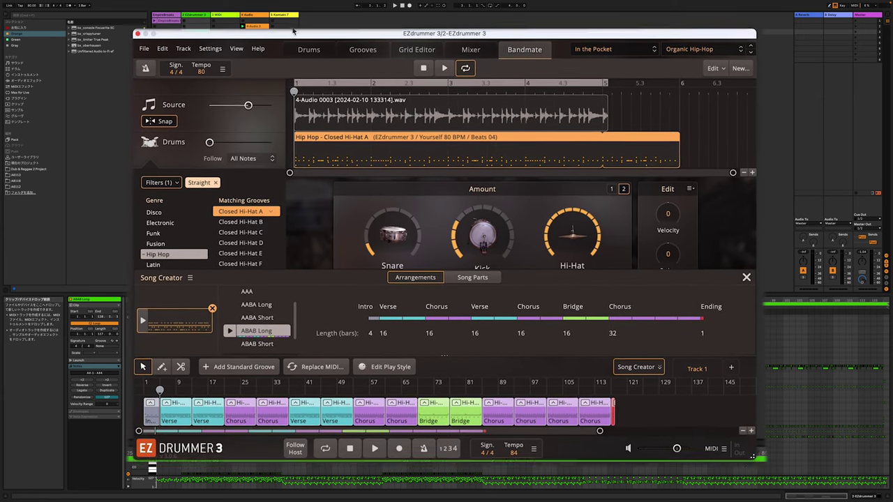
drag(294, 33, 286, 0)
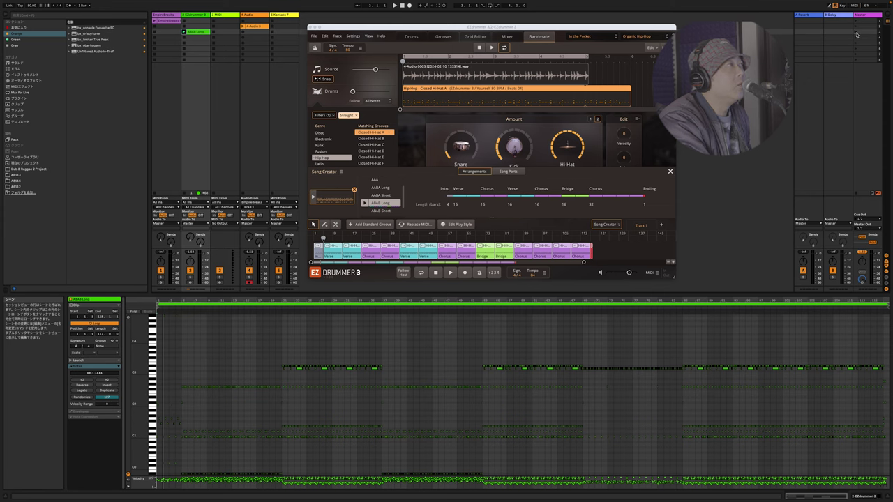
click(857, 34)
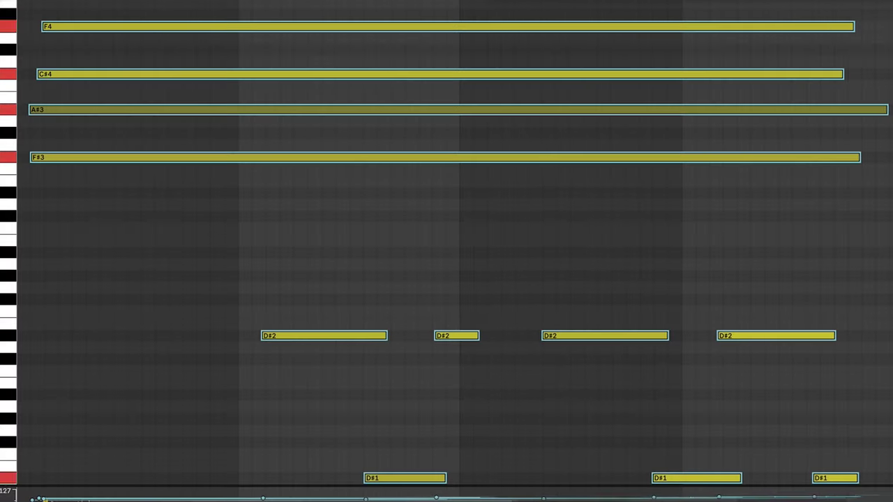
Examine the chord and bass notes across more bars of the yellow MIDI clip.
key(minus)
key(minus)
key(minus)
key(minus)
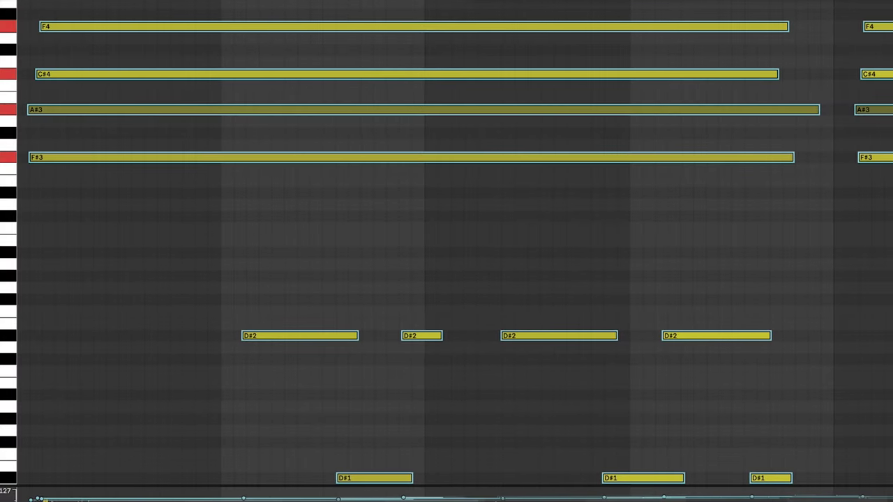
key(minus)
key(minus)
key(minus)
key(minus)
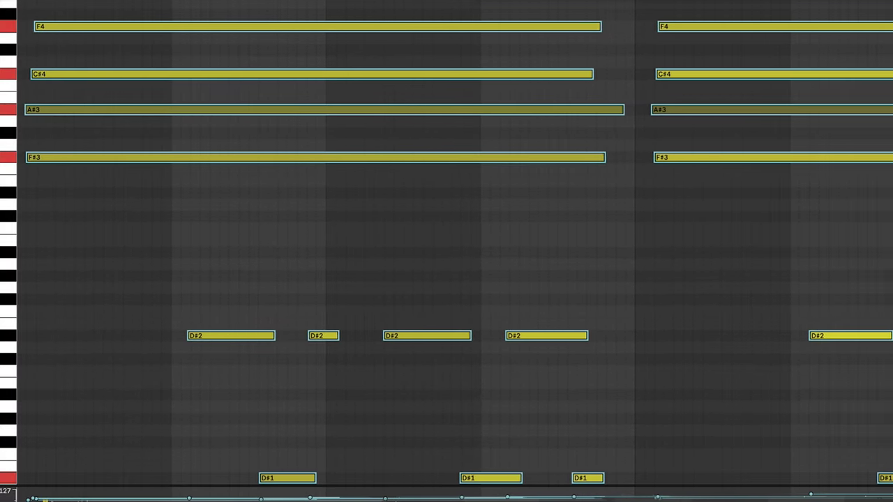
key(minus)
key(minus)
key(minus)
key(minus)
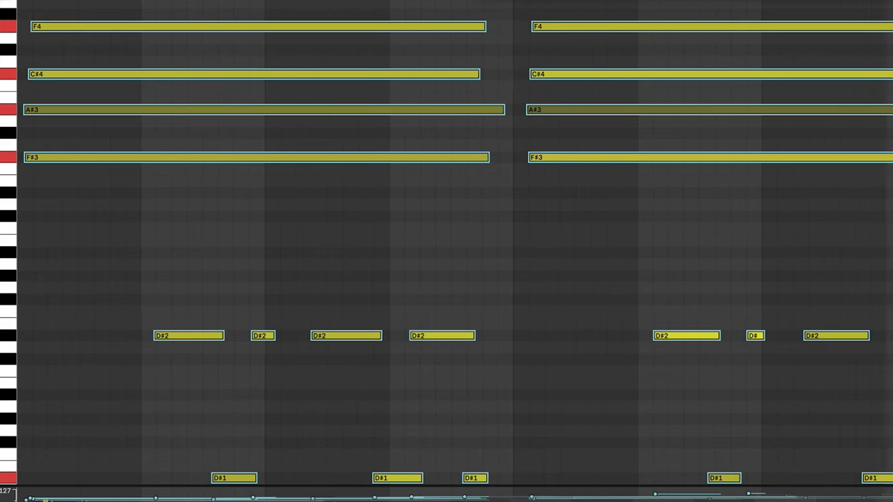